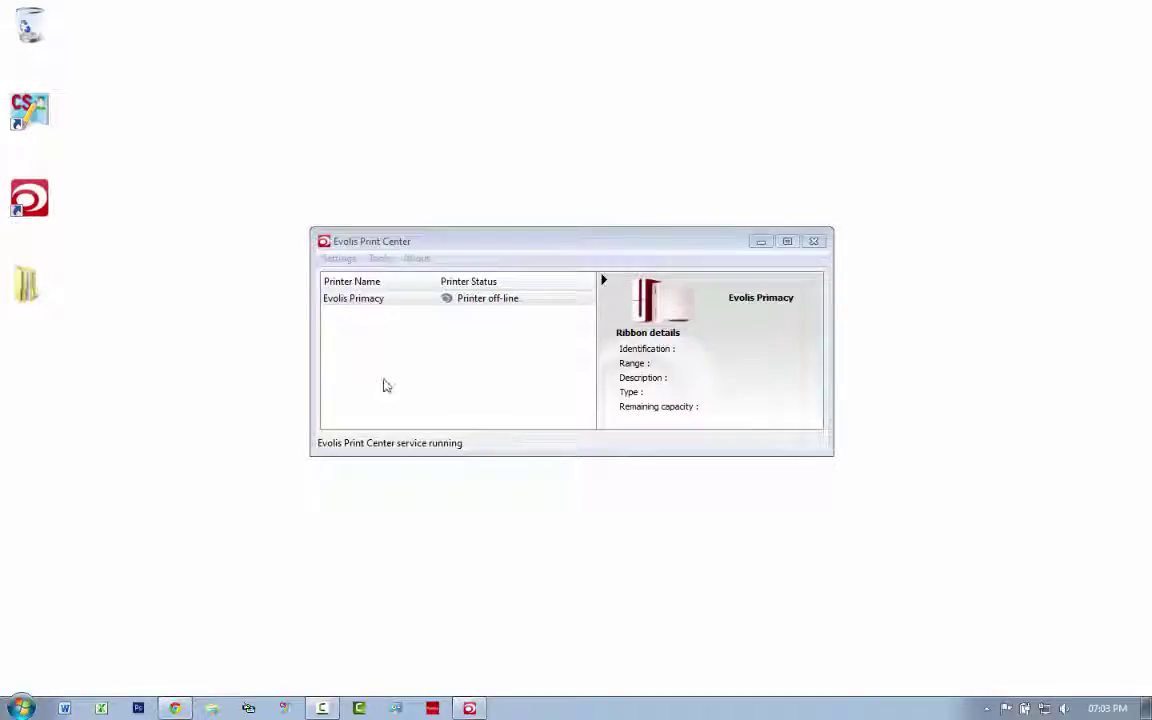
# Open Windows Explorer from the taskbar to show the Libraries view.
pyautogui.click(213, 709)
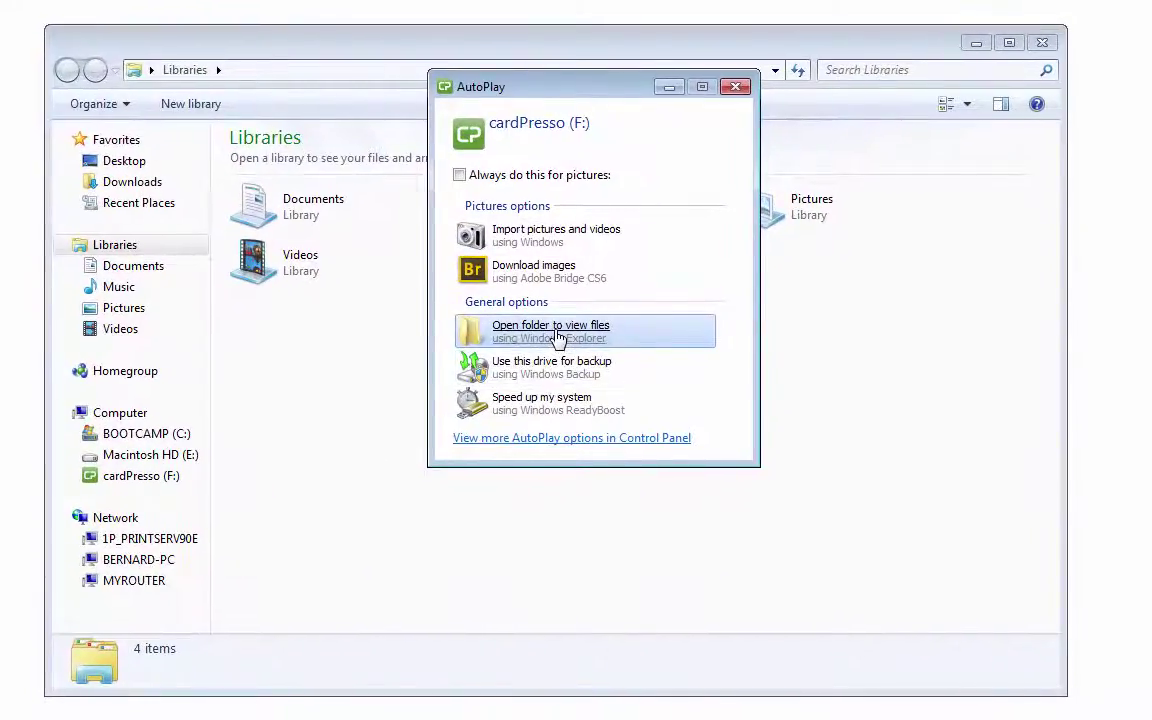
# Open the cardPresso (F:) drive's files from AutoPlay and launch the cardPresso installer.
pyautogui.click(557, 333)
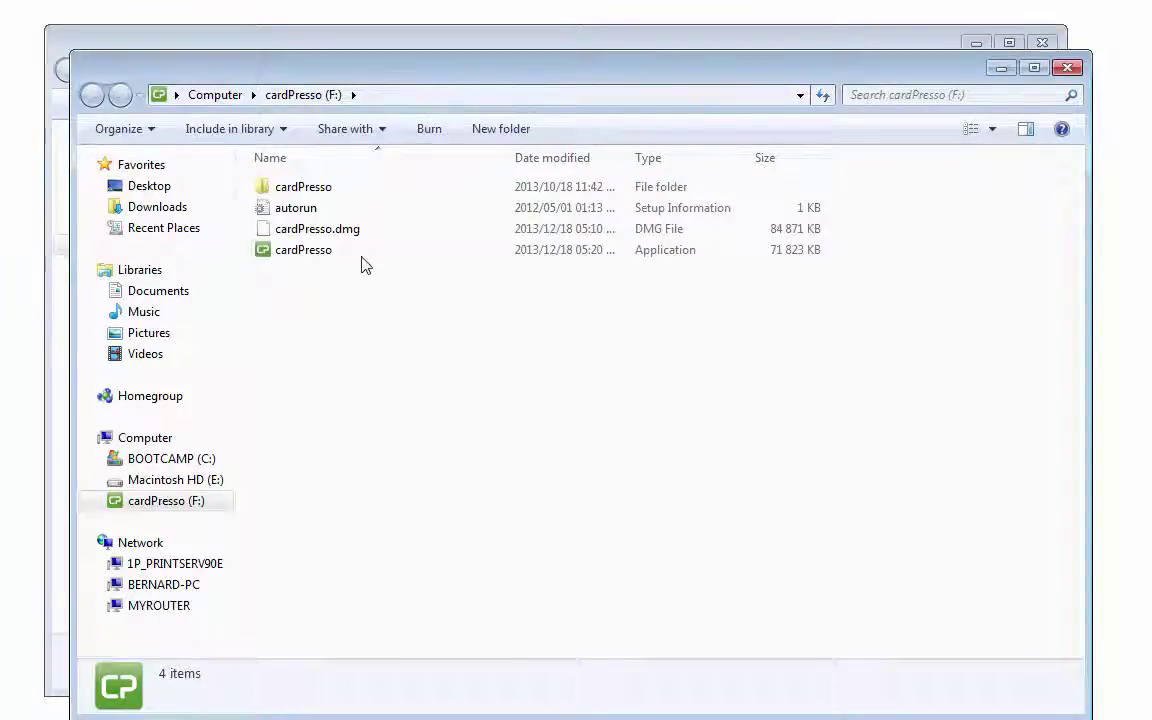
pyautogui.doubleClick(316, 255)
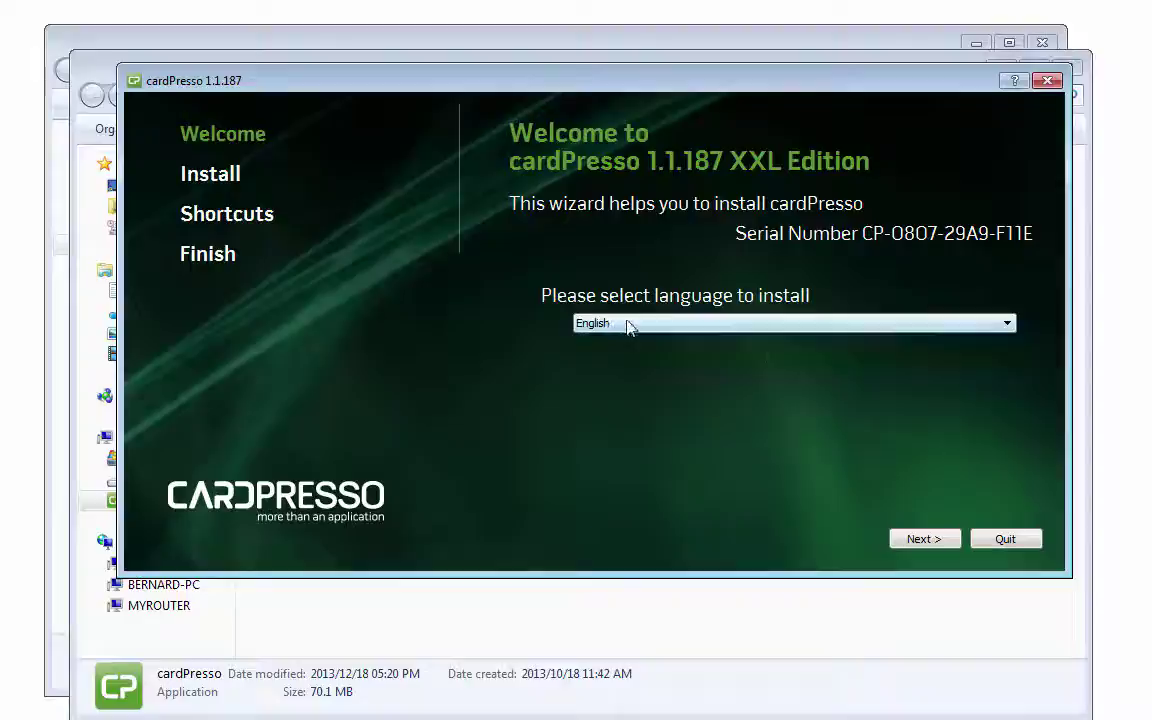
# Install cardPresso with default options and shortcuts, accept the license agreement, and start it.
pyautogui.click(938, 539)
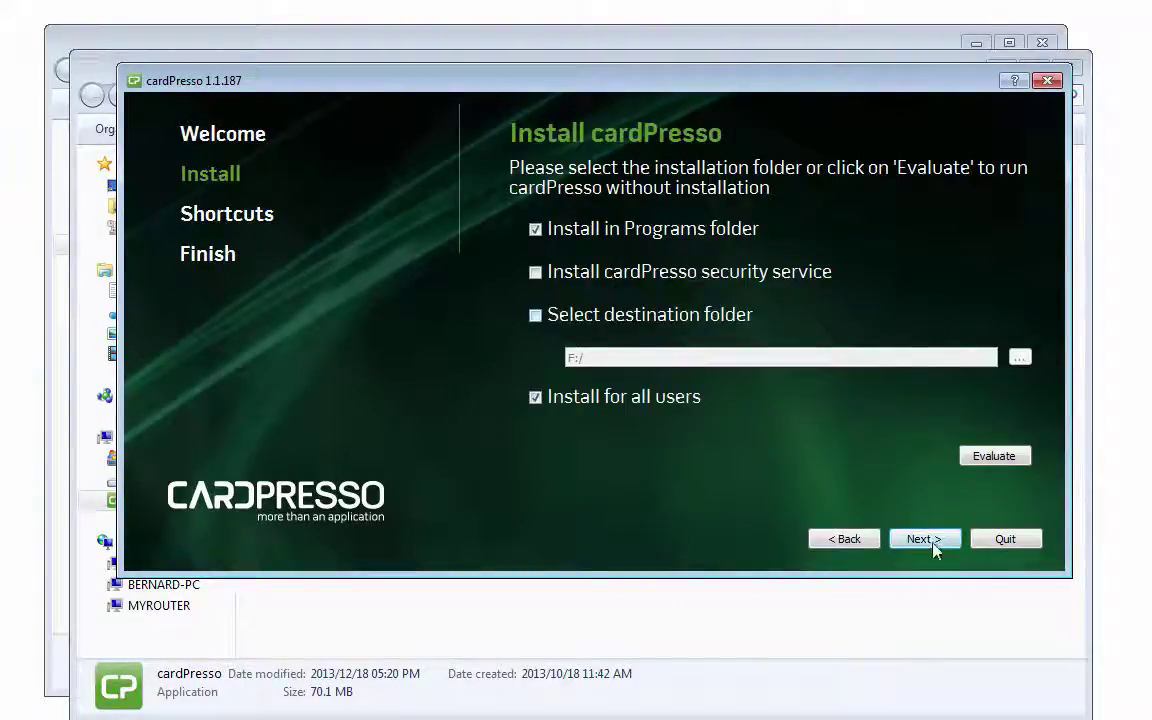
pyautogui.click(924, 540)
pyautogui.click(933, 540)
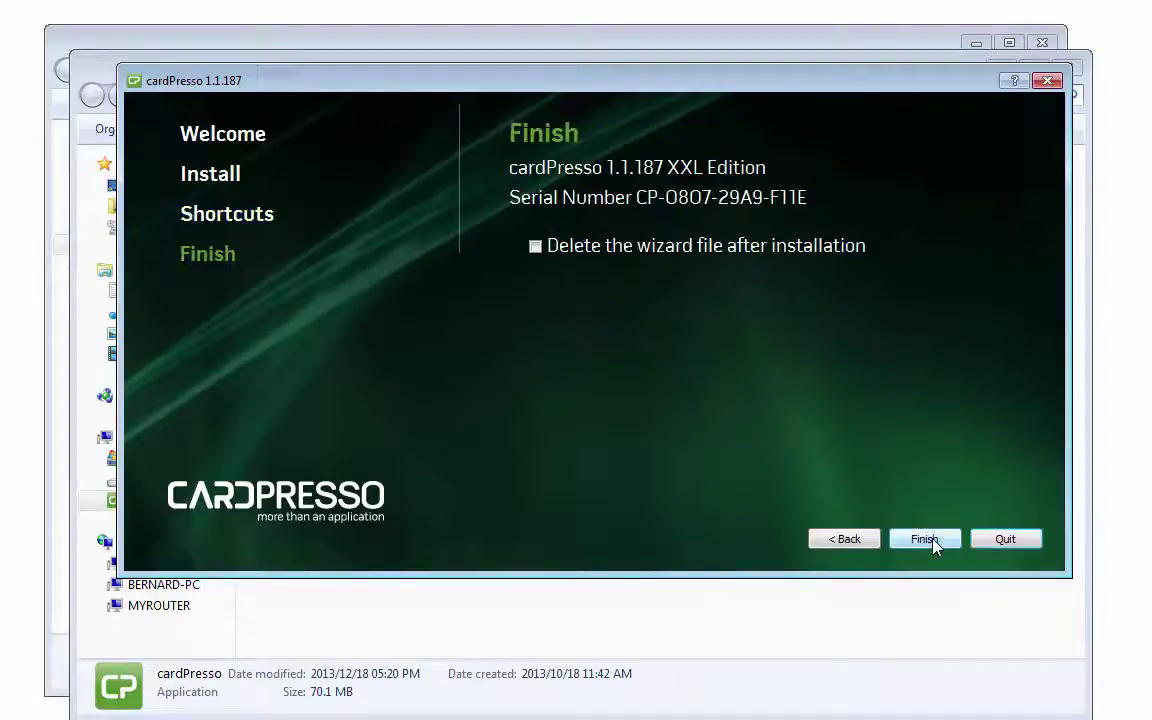
pyautogui.click(925, 539)
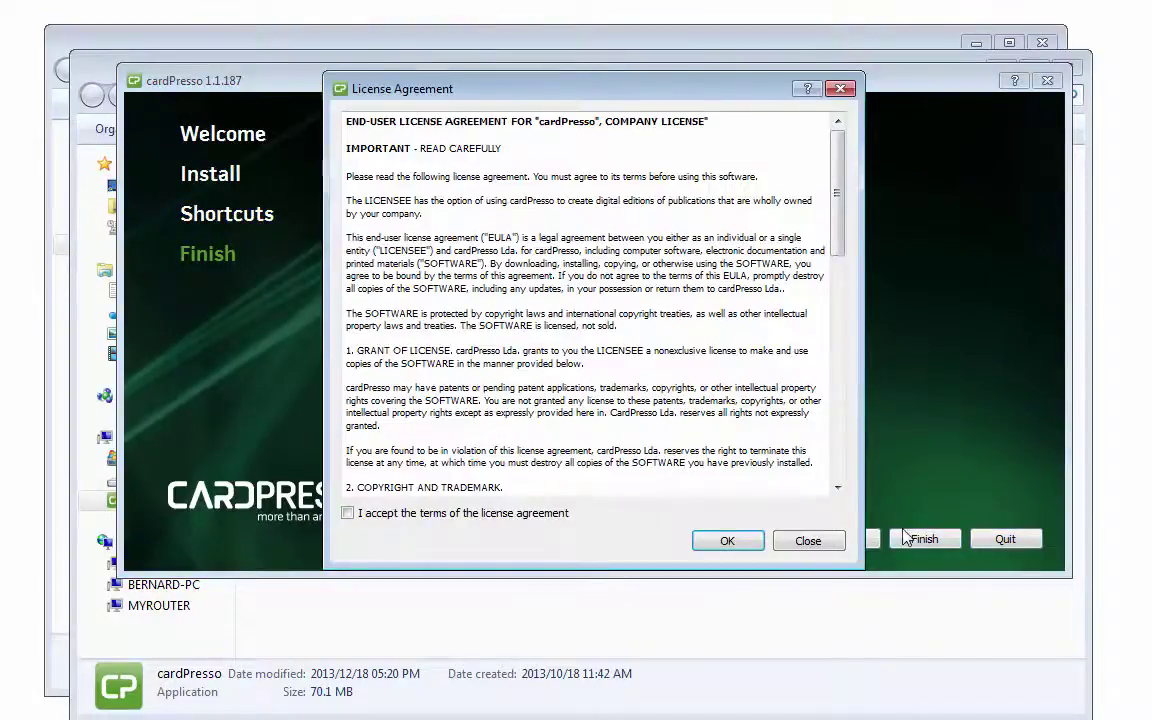
pyautogui.click(403, 514)
pyautogui.click(727, 540)
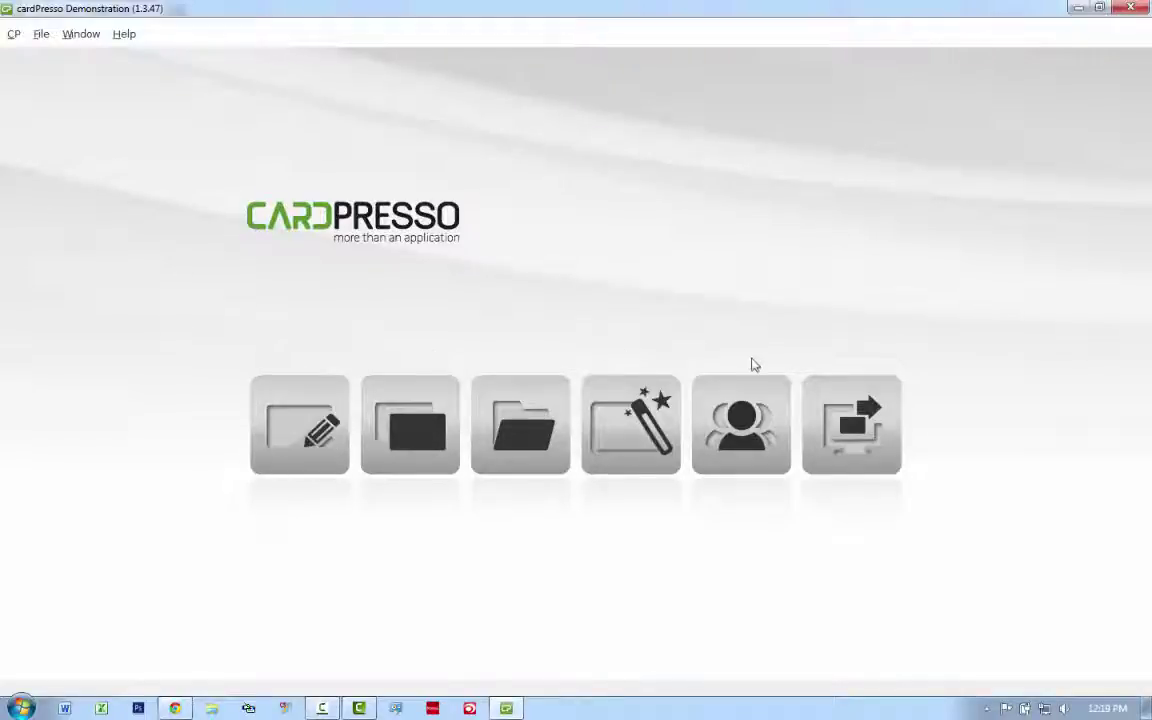
# Bring the cardPresso website to the front in Chrome and reload its home page.
pyautogui.click(175, 710)
pyautogui.scroll(5, 250, 404)
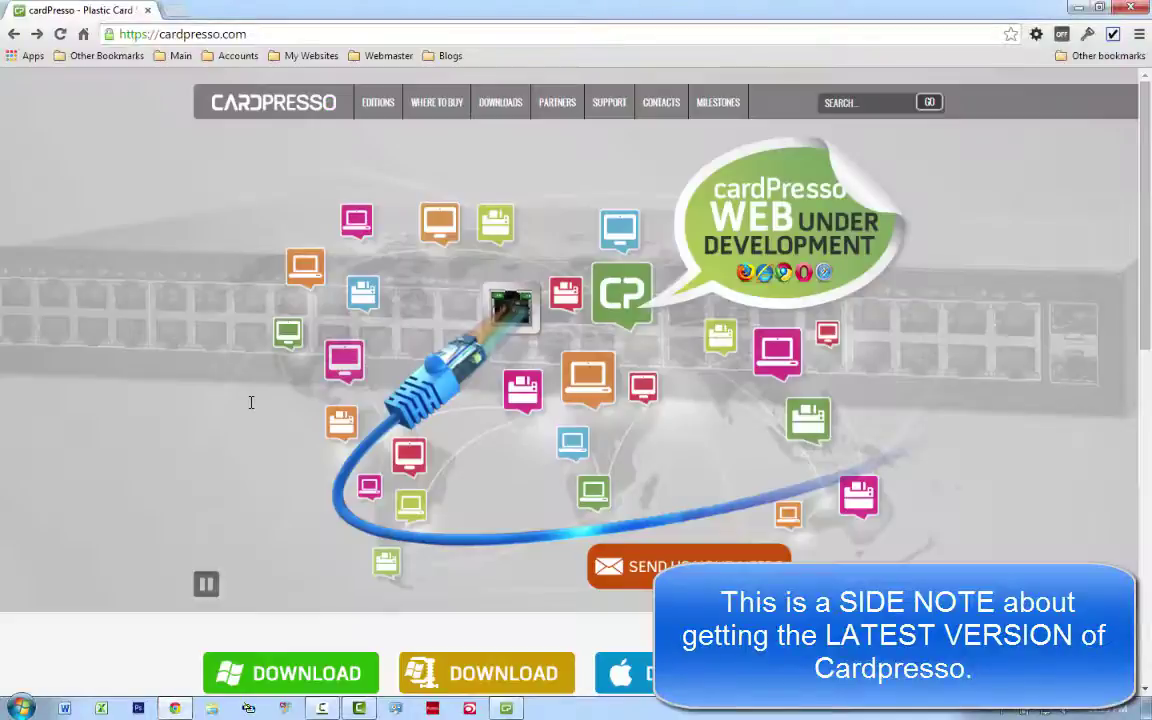
pyautogui.click(285, 100)
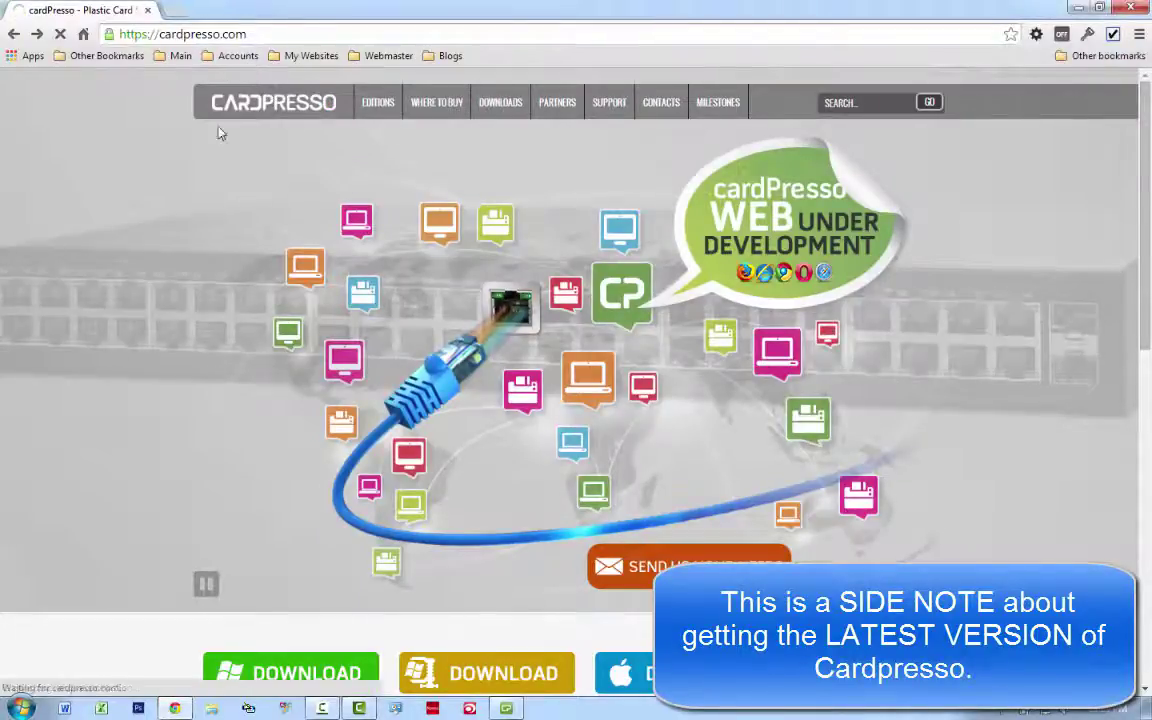
pyautogui.scroll(-3, 302, 231)
pyautogui.scroll(3, 447, 167)
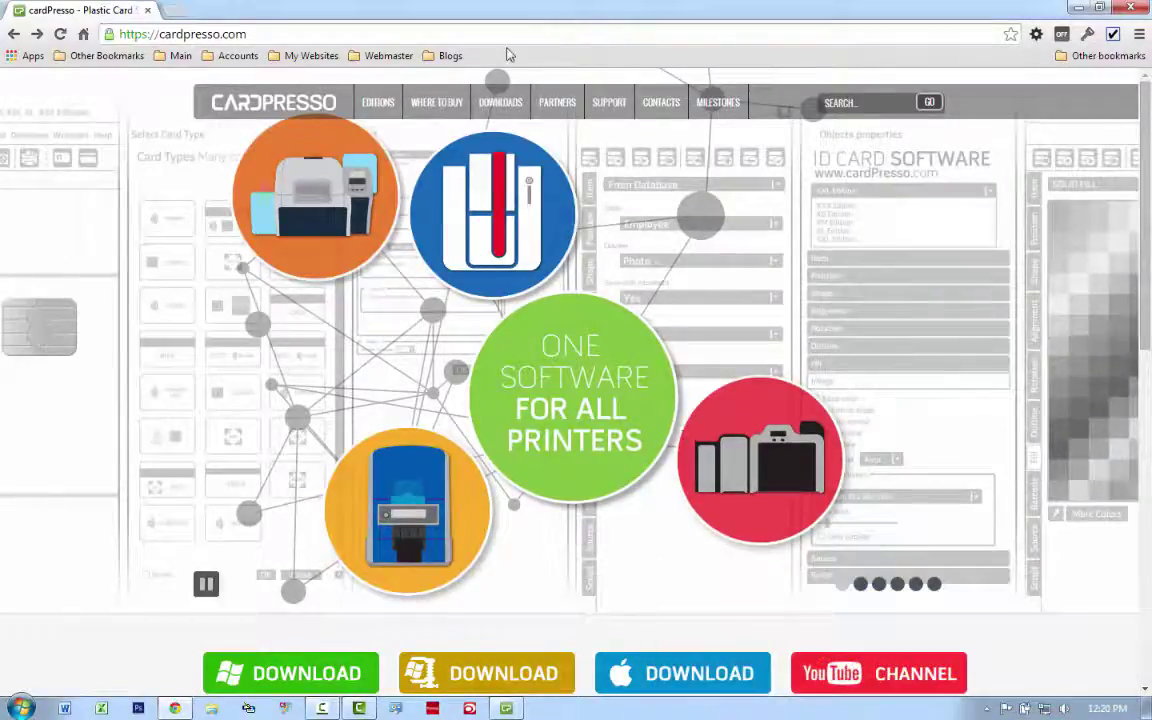
# Go to the DOWNLOADS page and open the 'cardPresso Releases' category.
pyautogui.click(502, 108)
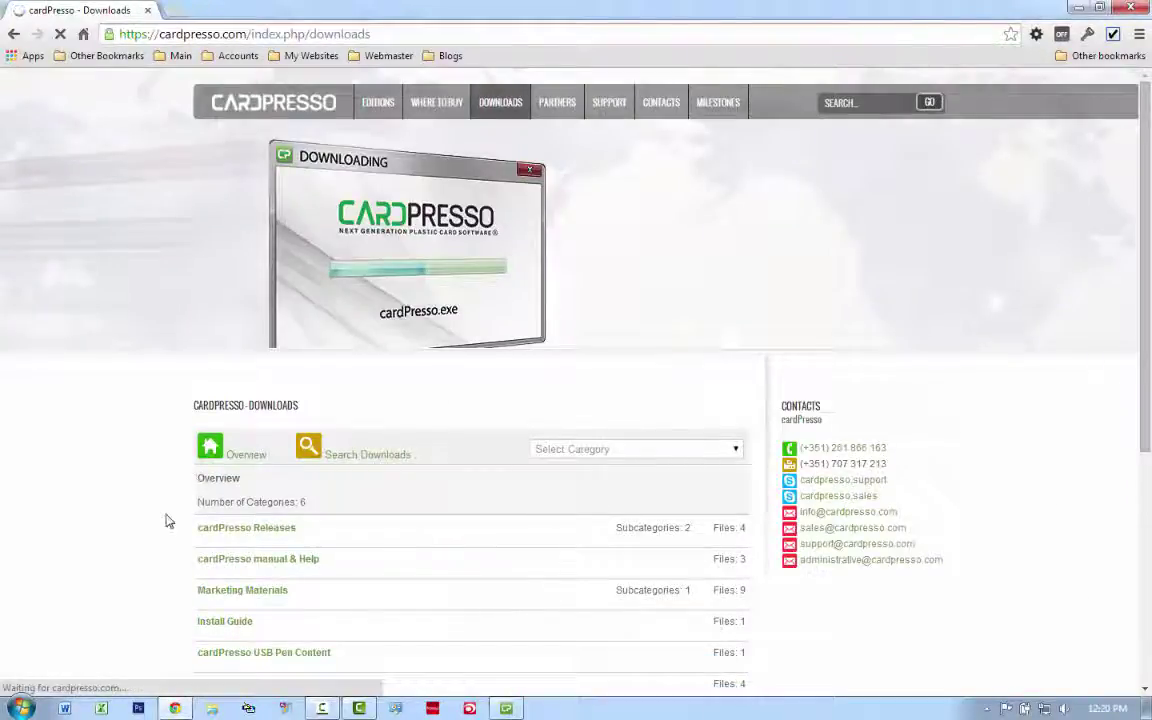
pyautogui.scroll(-4, 168, 521)
pyautogui.scroll(2, 168, 521)
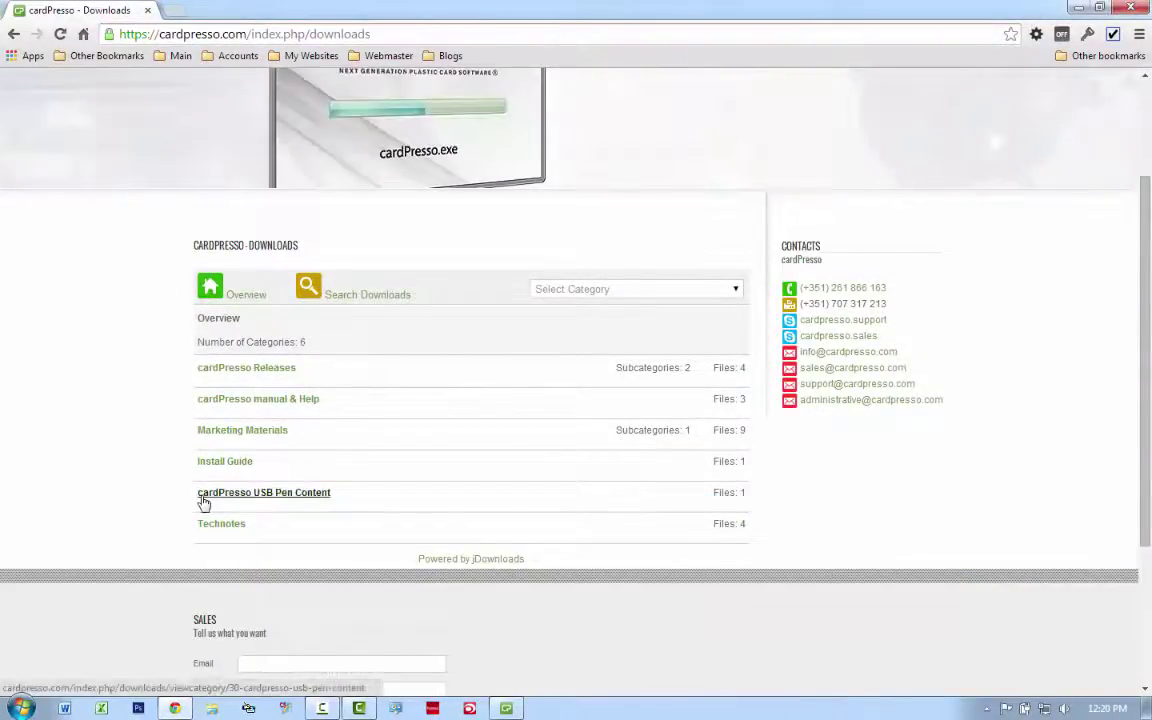
pyautogui.scroll(5, 173, 428)
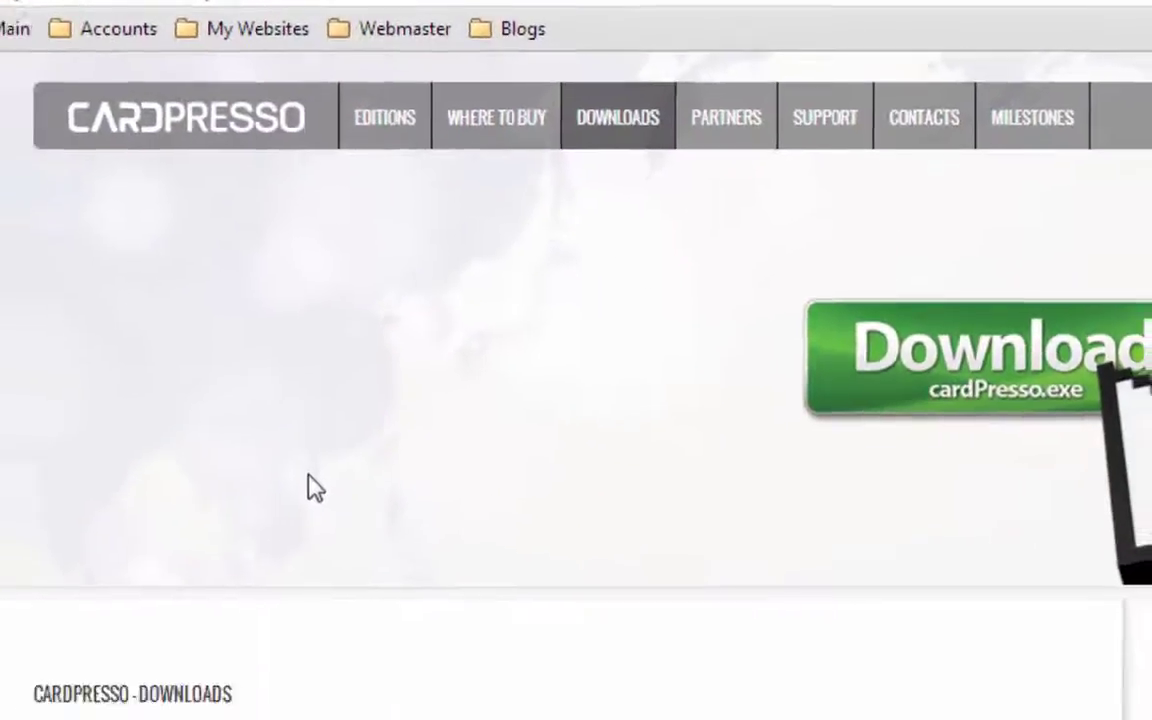
pyautogui.scroll(-5, 305, 483)
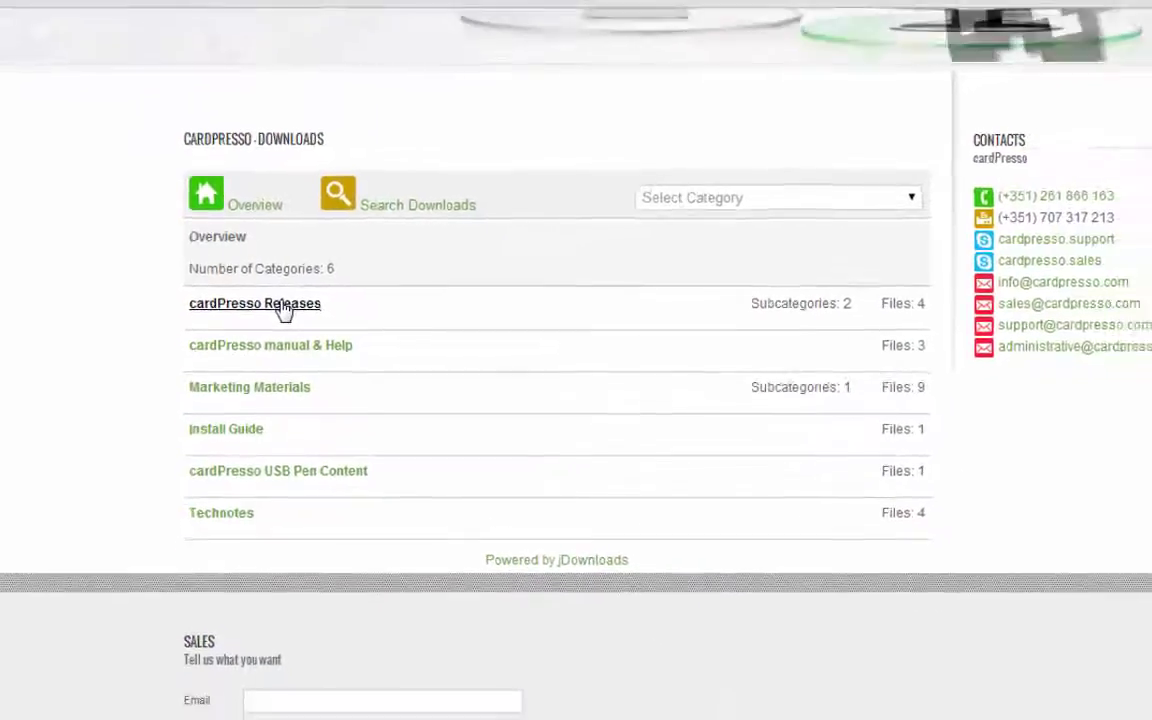
pyautogui.click(288, 311)
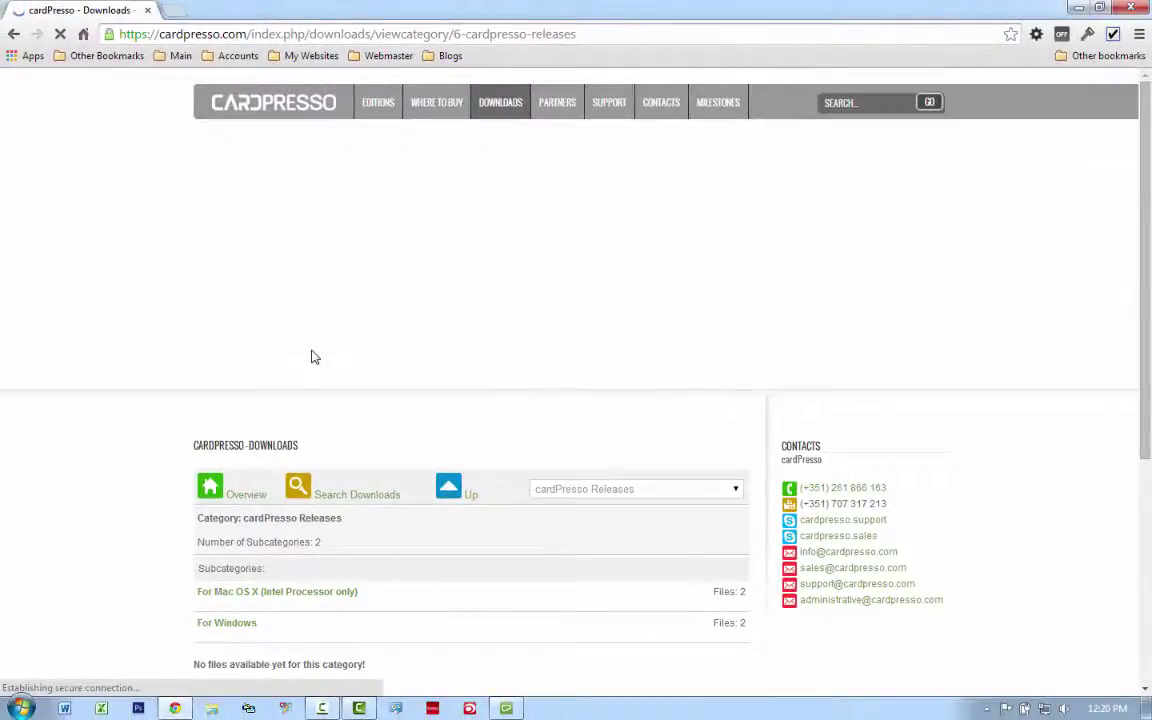
pyautogui.scroll(-4, 311, 357)
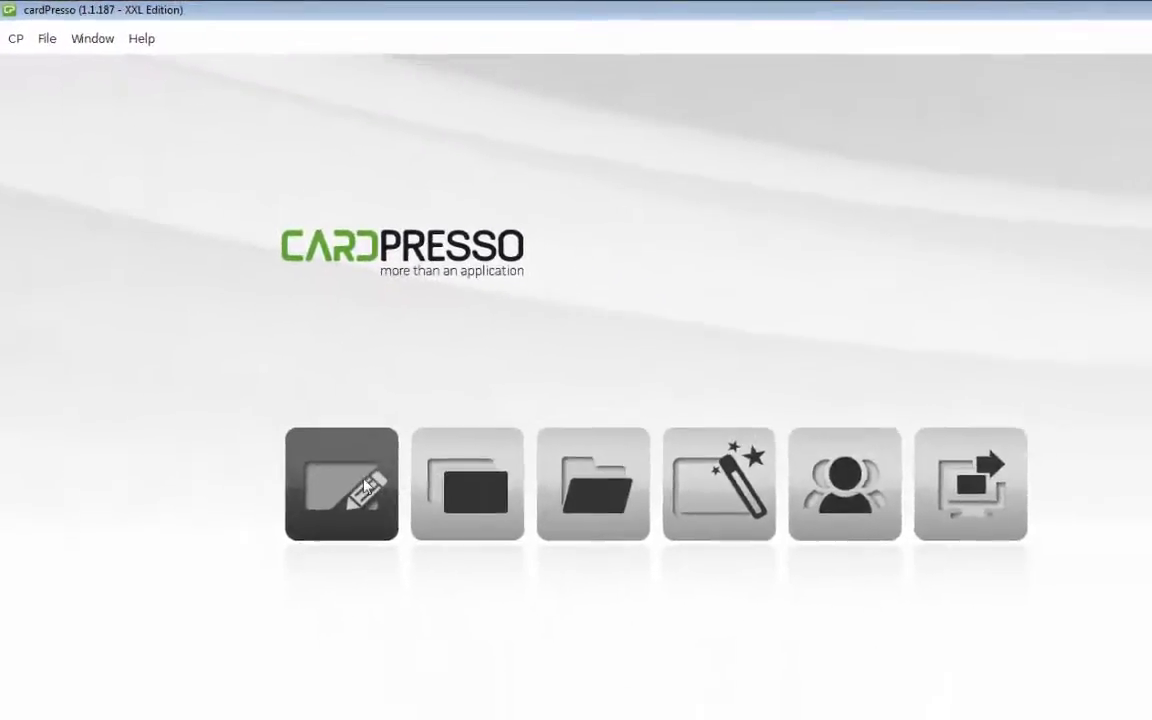
# Create a new blank CR80 card document, Document1.
pyautogui.click(378, 536)
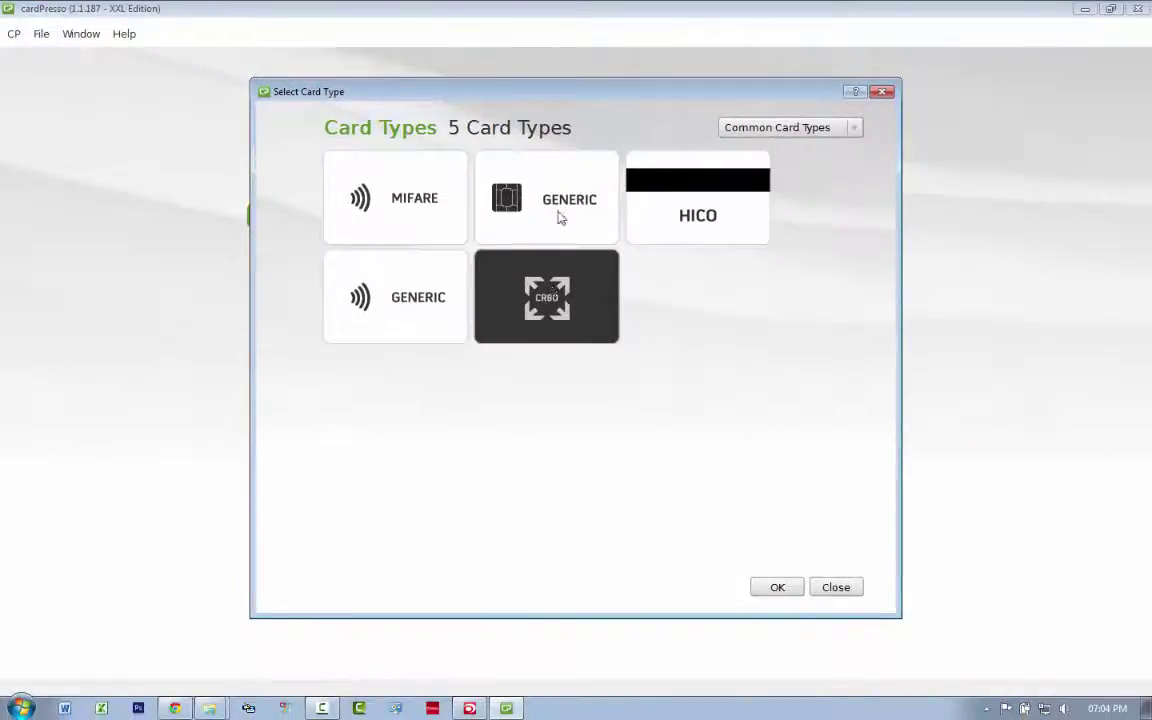
pyautogui.click(846, 588)
pyautogui.click(312, 435)
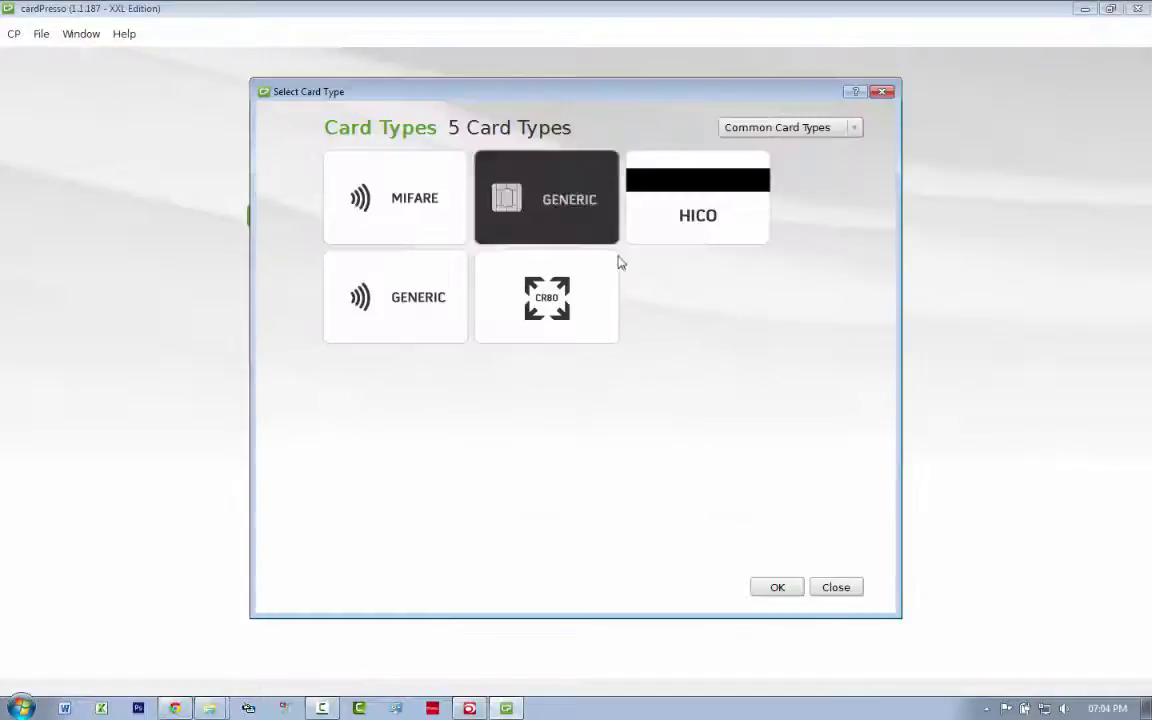
pyautogui.click(600, 285)
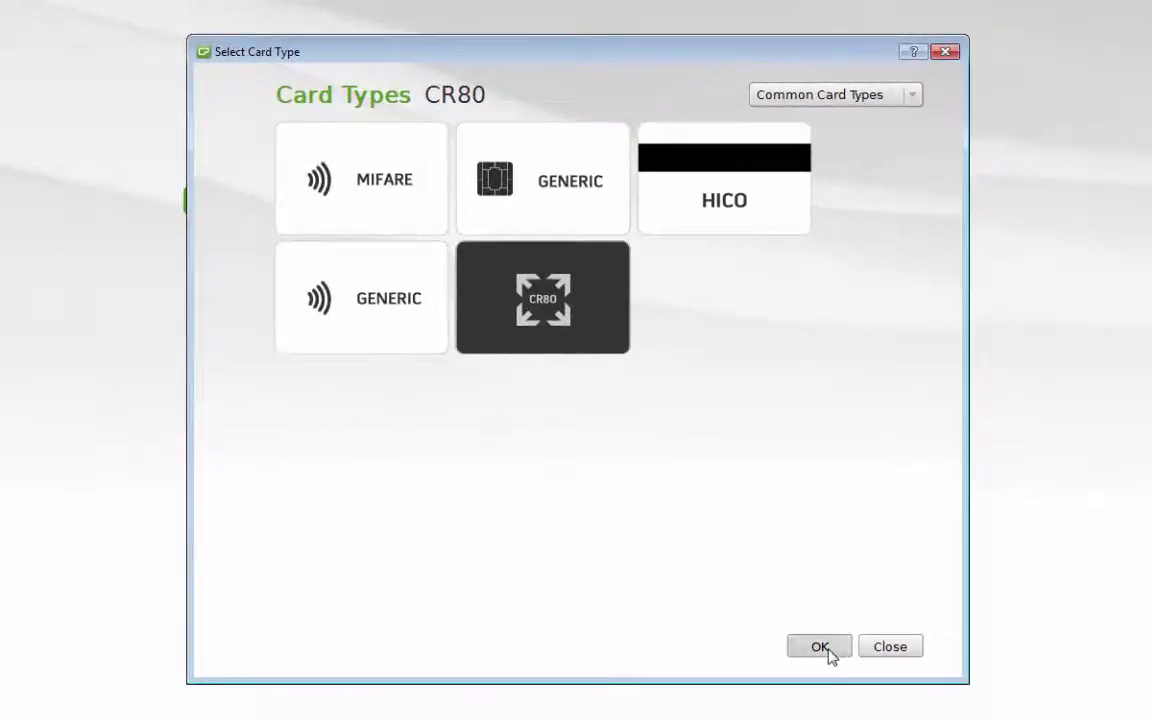
pyautogui.click(820, 647)
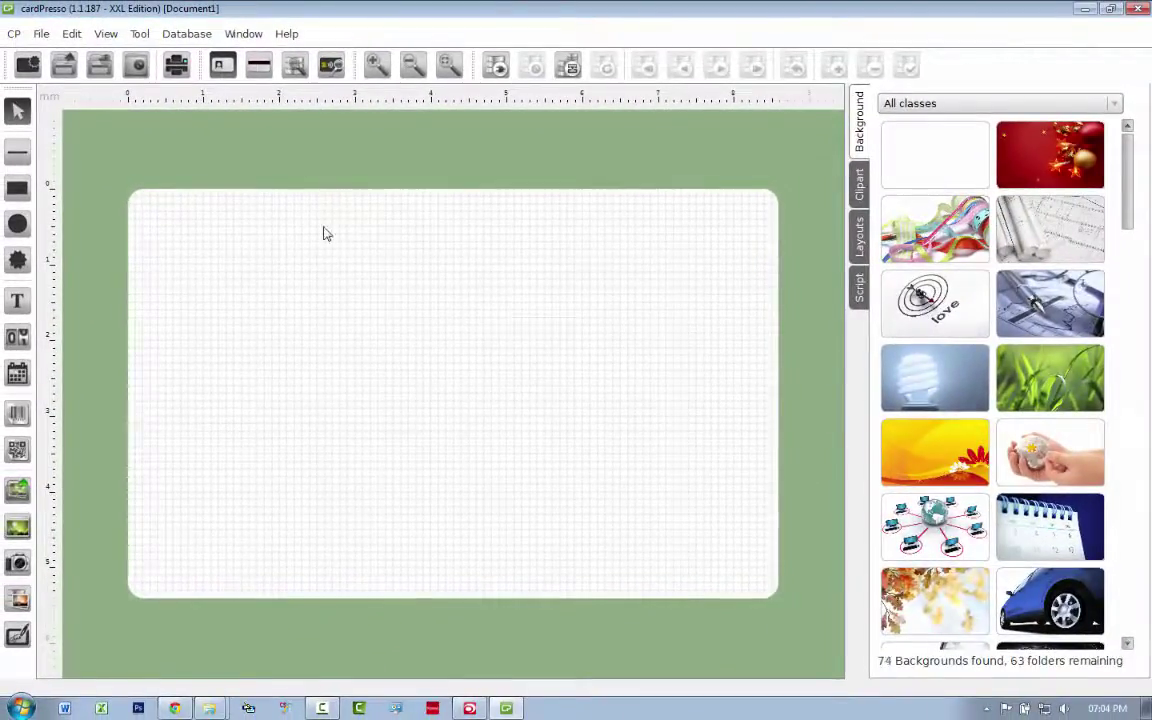
# Set the print settings to the Evolis Primacy printer with CR80 landscape paper.
pyautogui.click(42, 34)
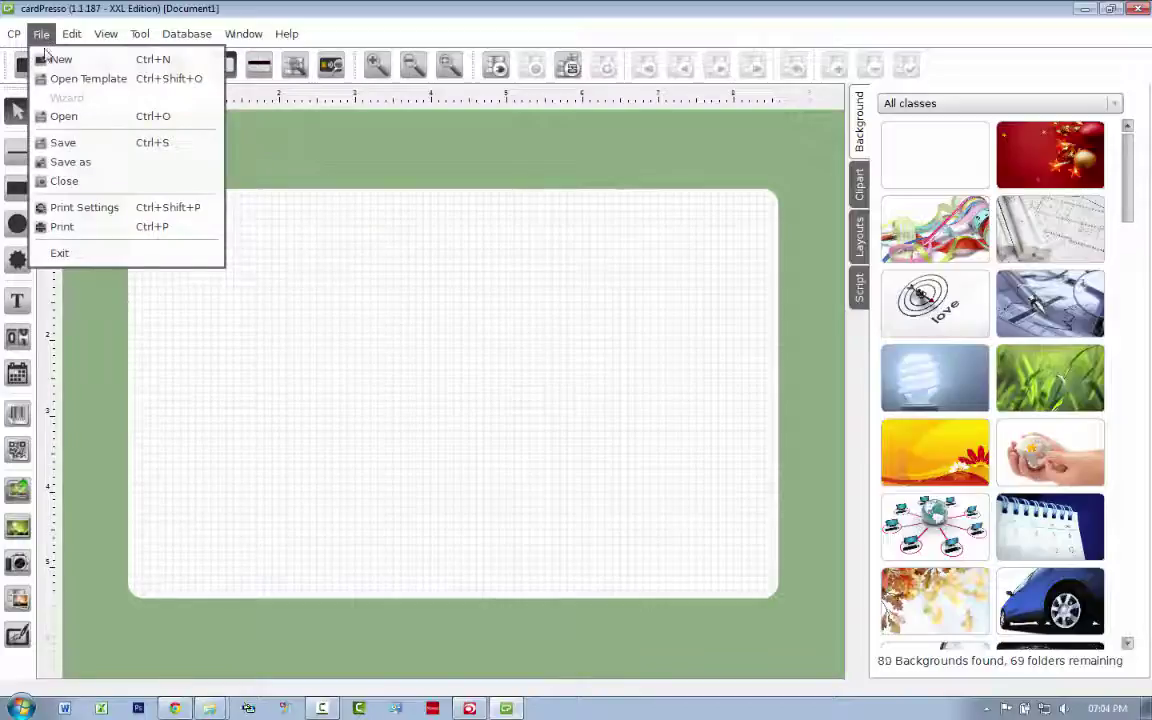
pyautogui.click(88, 207)
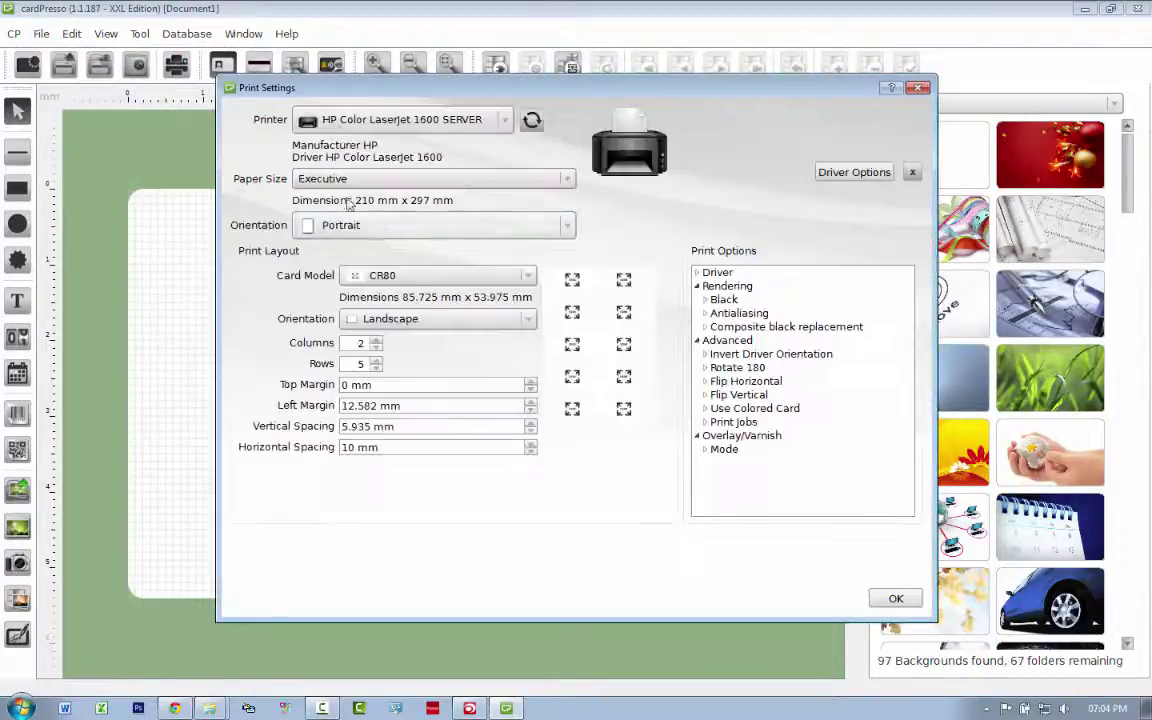
pyautogui.click(505, 121)
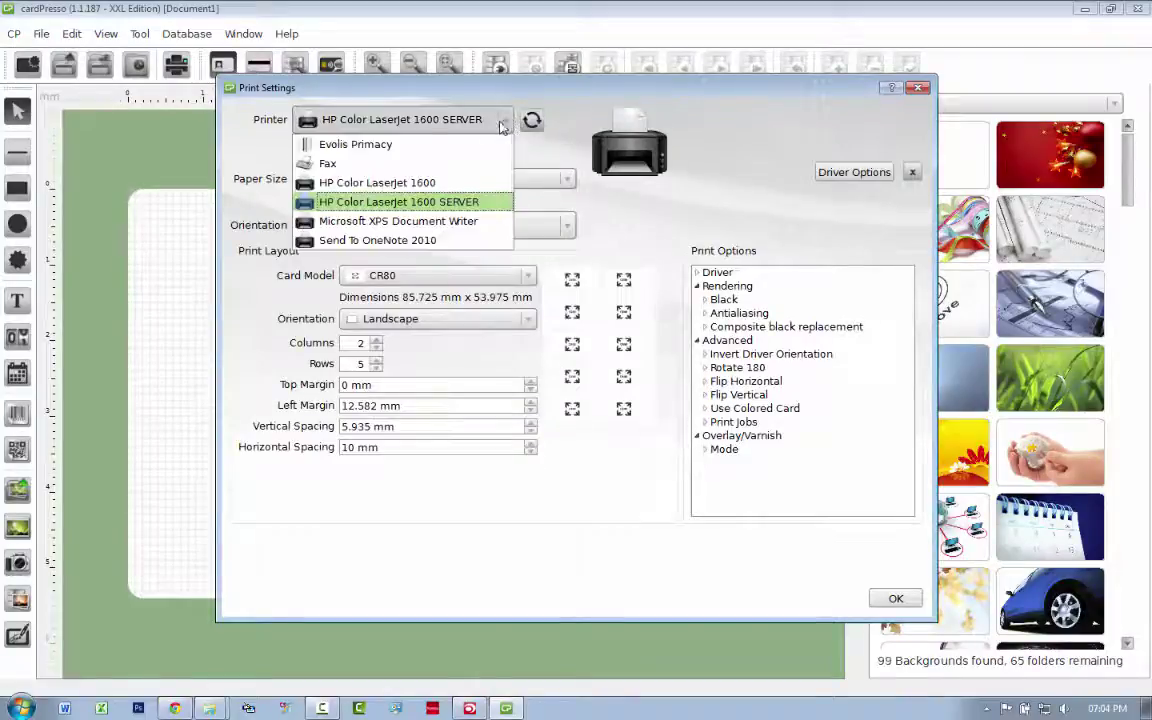
pyautogui.click(375, 144)
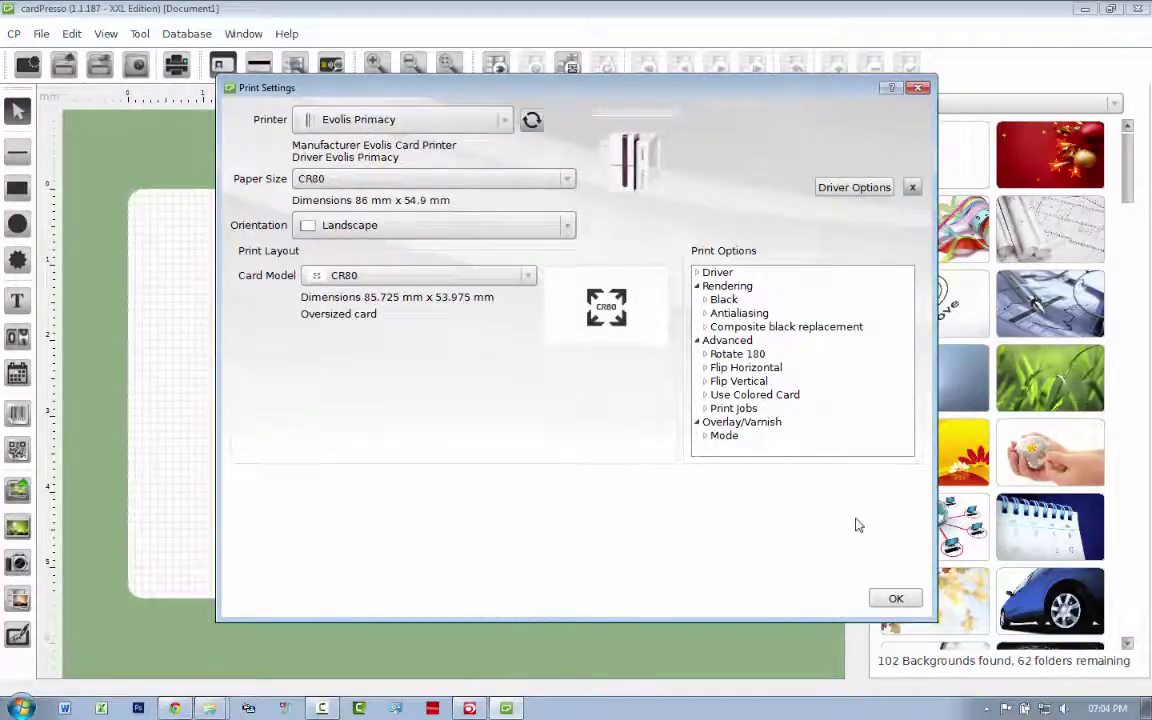
pyautogui.click(893, 598)
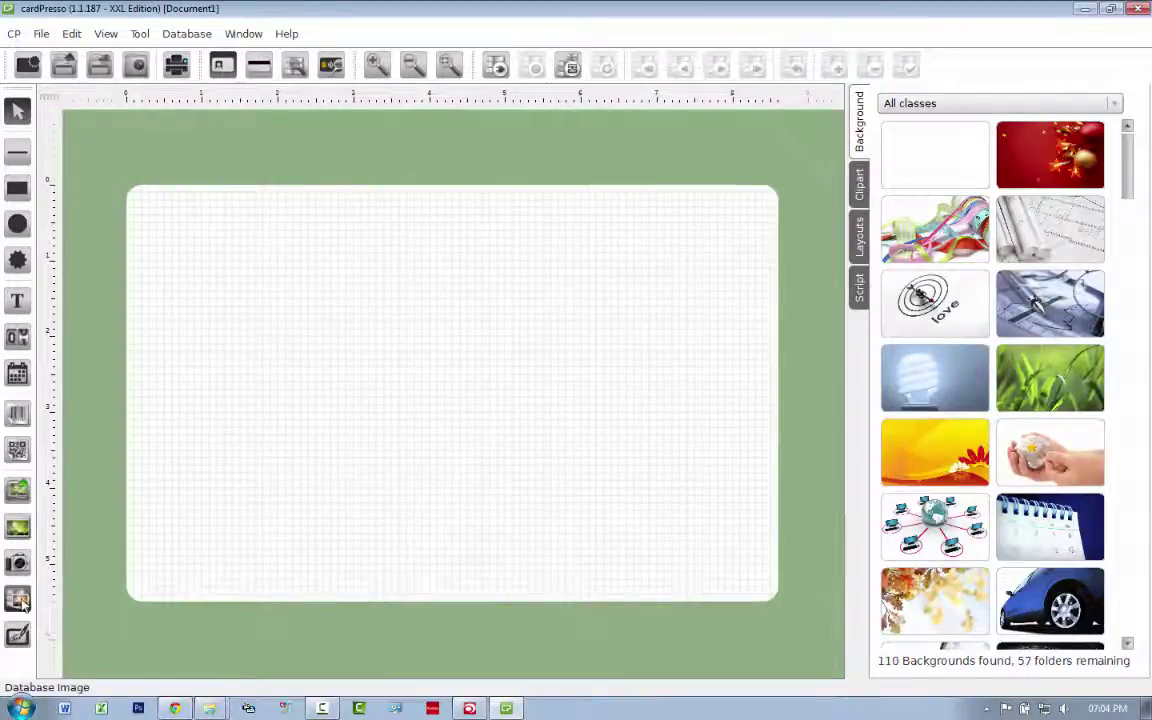
# Add an image frame and load the Chrysanthemum picture from Sample Pictures into it.
pyautogui.click(17, 527)
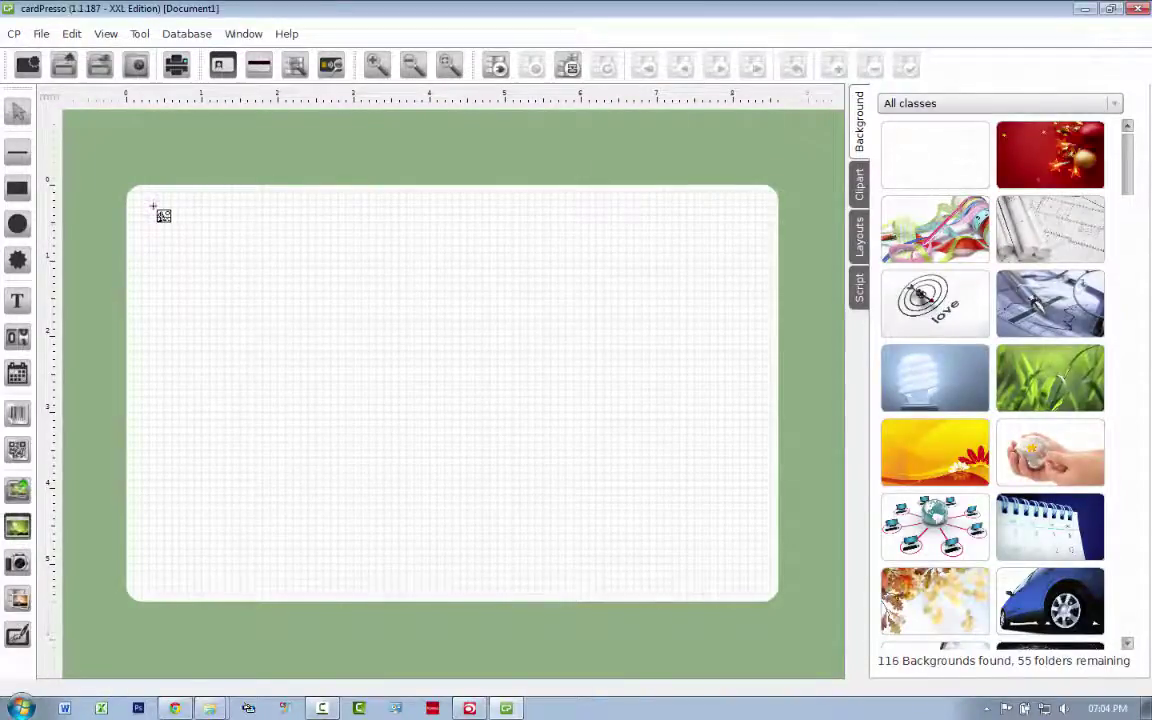
pyautogui.moveTo(153, 206); pyautogui.dragTo(406, 578)
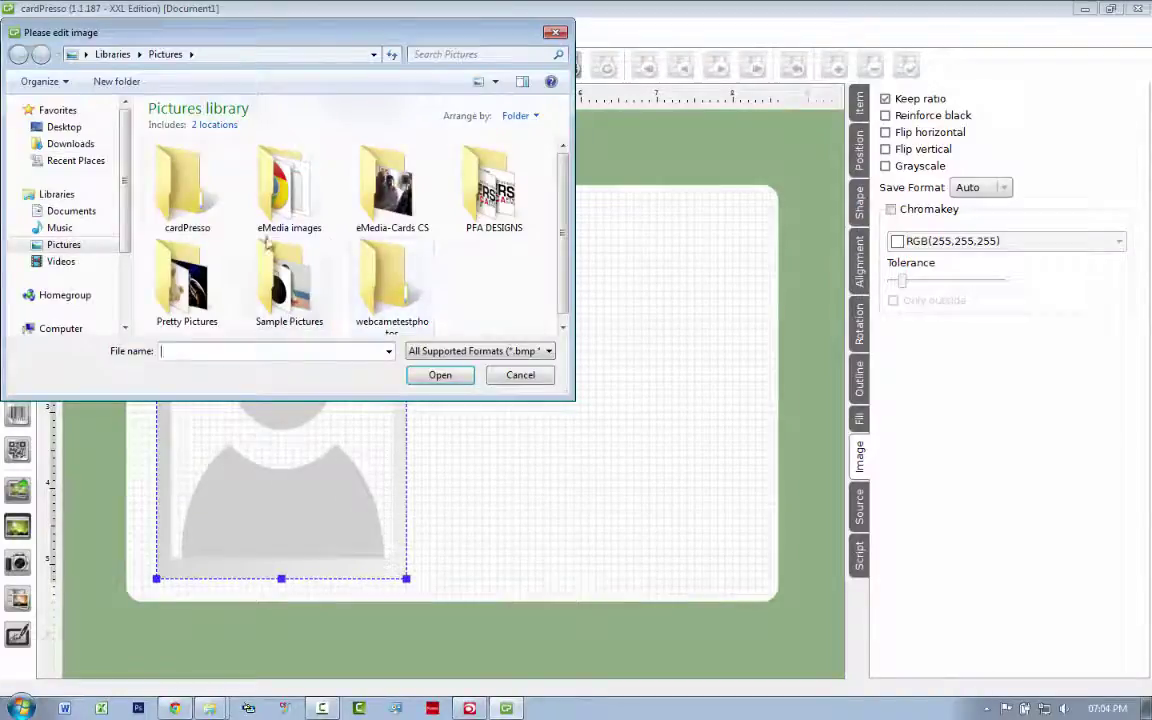
pyautogui.doubleClick(280, 272)
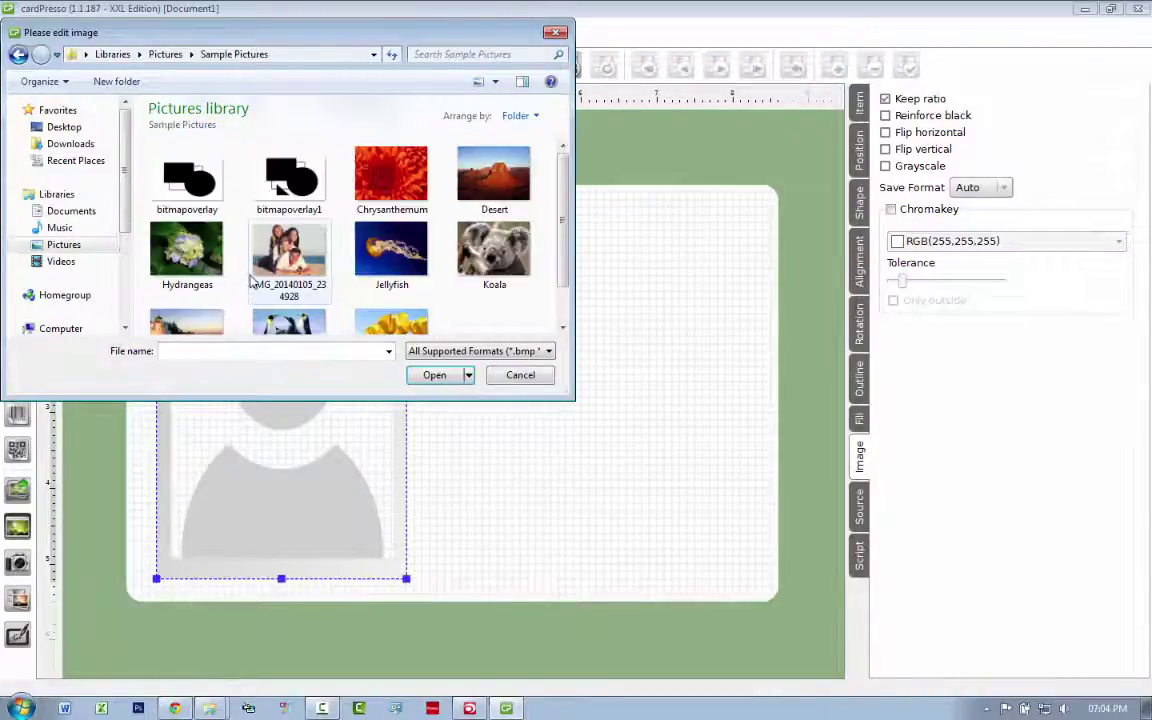
pyautogui.click(385, 180)
pyautogui.click(430, 375)
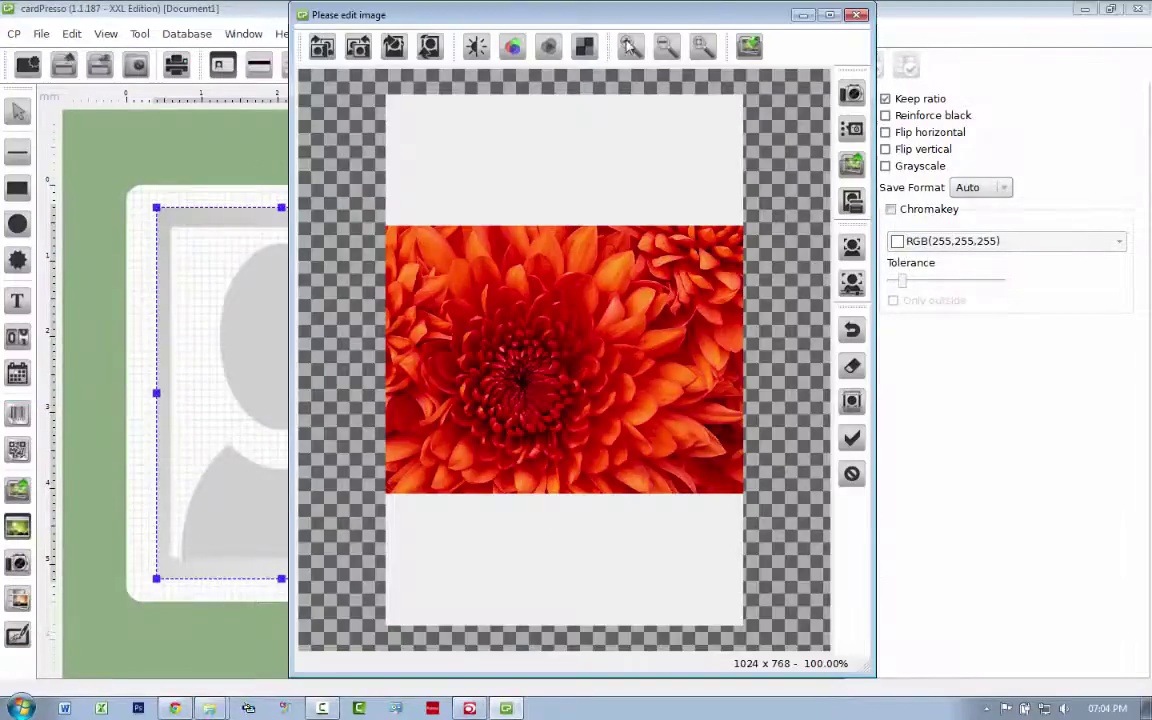
pyautogui.click(851, 437)
# Shrink the photo frame to fit the picture and move it to the card's upper right.
pyautogui.moveTo(406, 391)
pyautogui.mouseDown()
pyautogui.moveTo(496, 378)
pyautogui.moveTo(400, 388)
pyautogui.mouseUp()
pyautogui.click(408, 377)
pyautogui.click(330, 334)
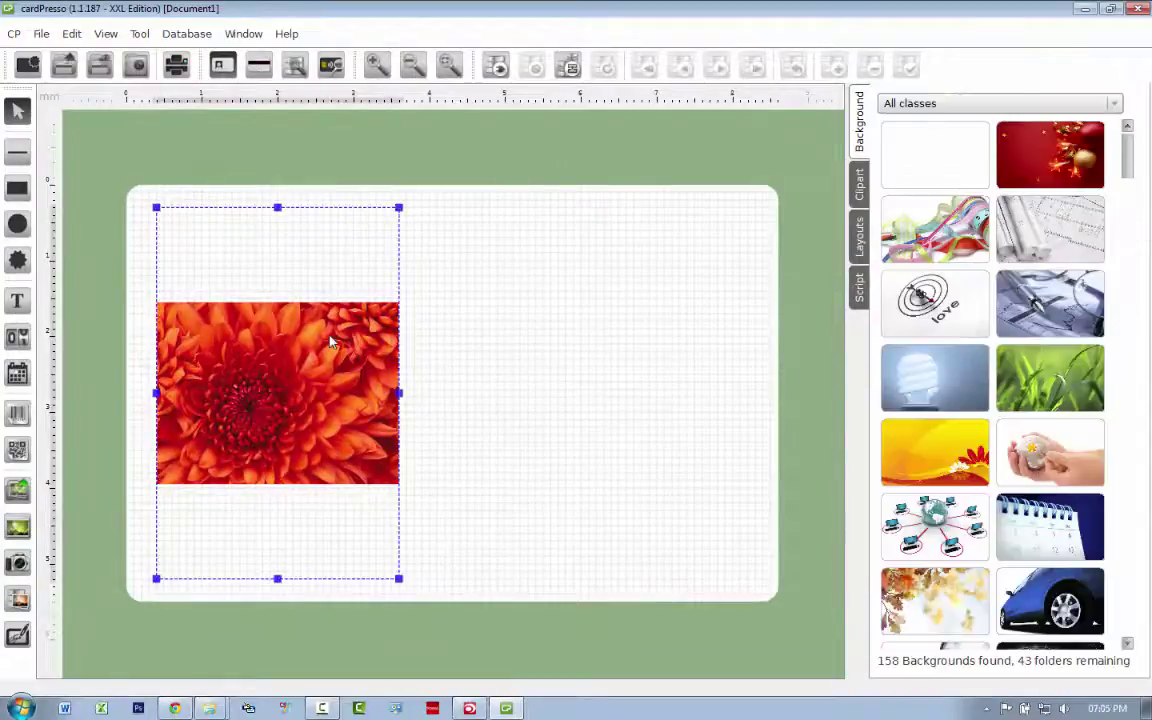
pyautogui.moveTo(277, 207); pyautogui.dragTo(277, 398)
pyautogui.moveTo(278, 469); pyautogui.dragTo(618, 290)
# Draw a text box at the card's upper left with font auto adjust set to Always.
pyautogui.click(19, 308)
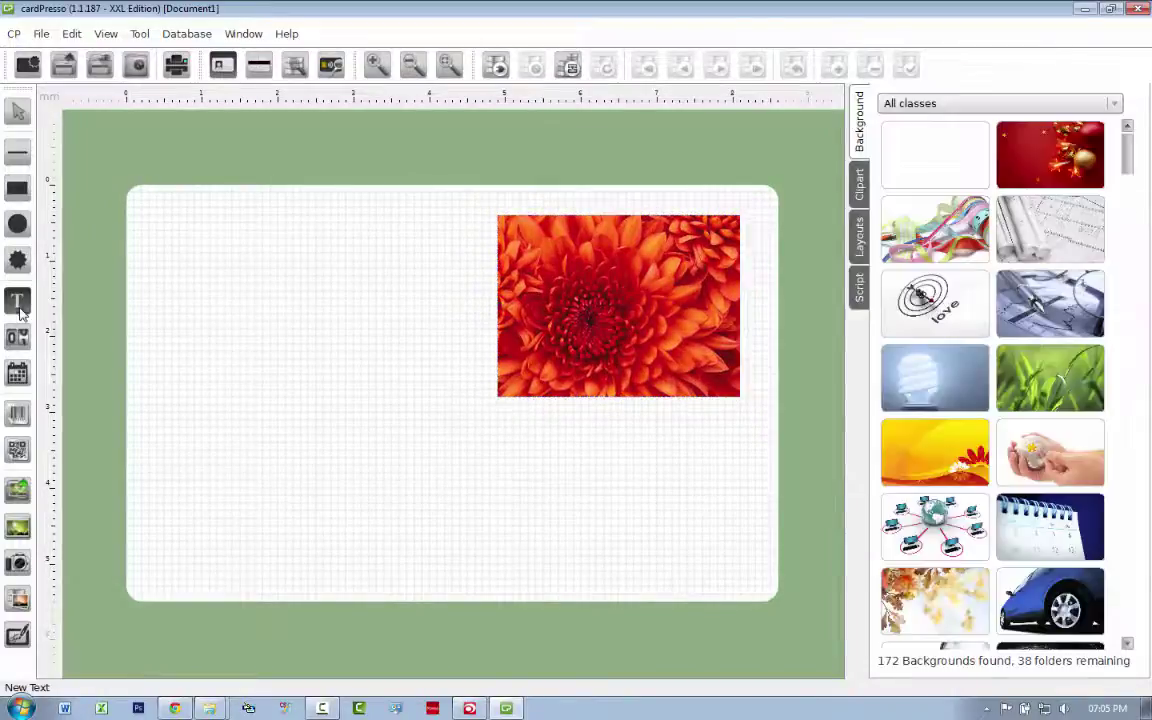
pyautogui.moveTo(149, 209); pyautogui.dragTo(482, 345)
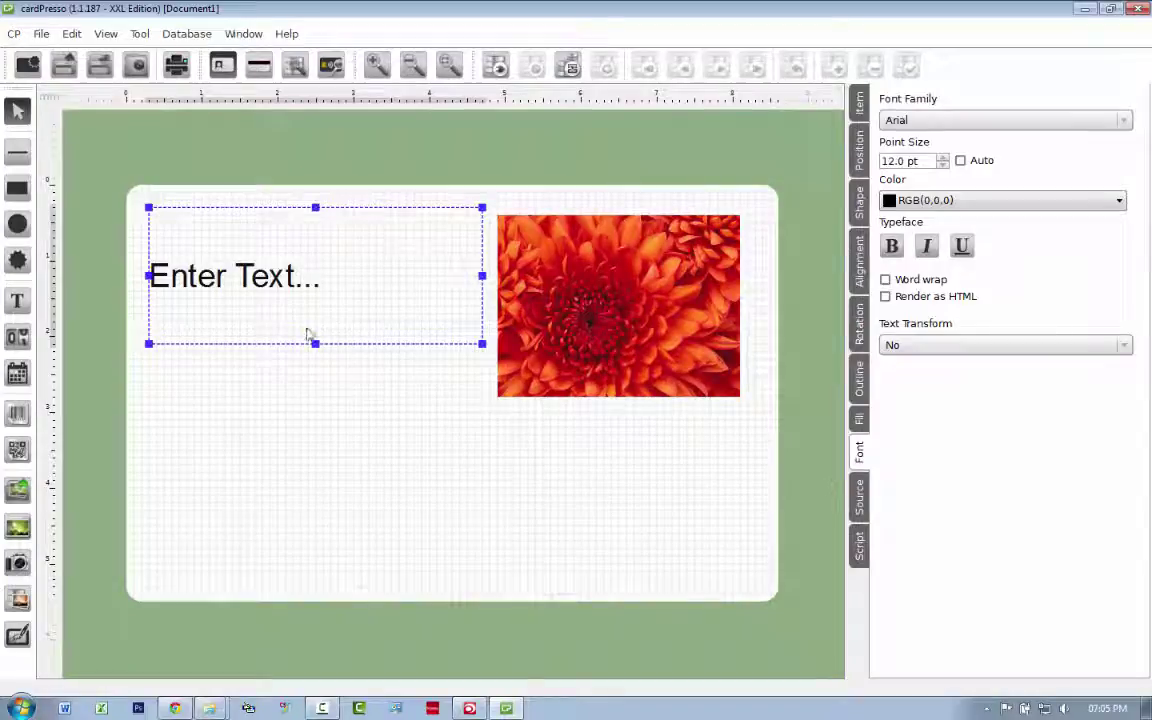
pyautogui.click(860, 500)
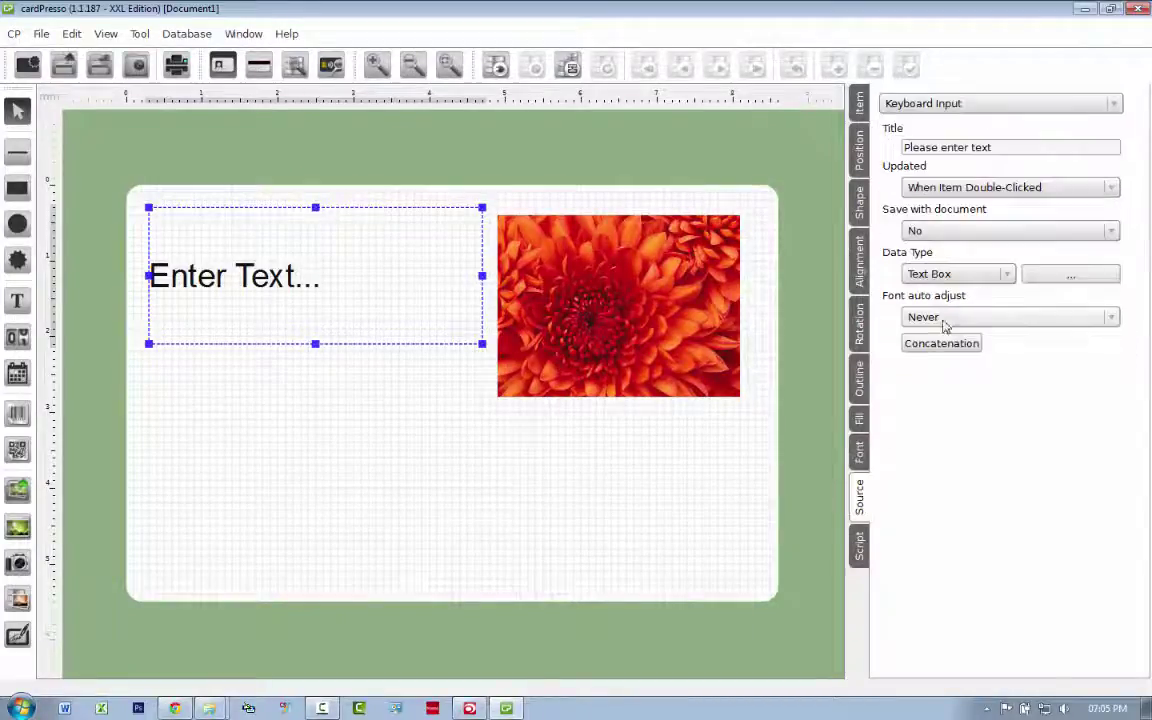
pyautogui.click(953, 318)
pyautogui.click(936, 346)
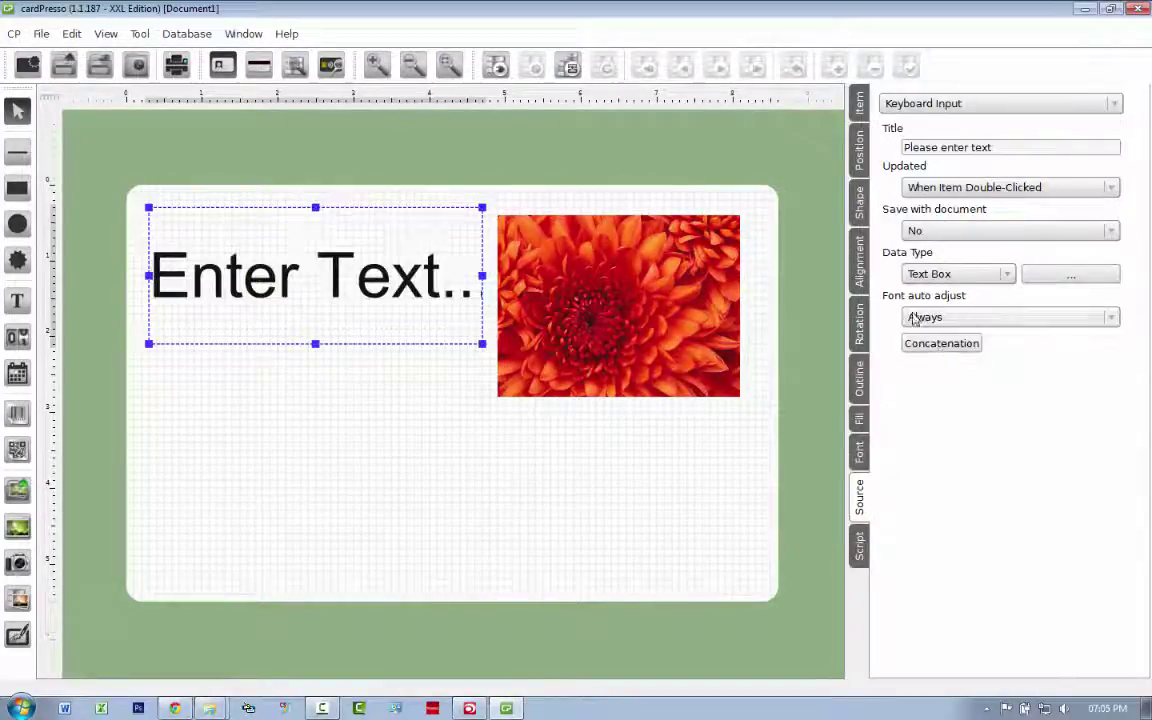
# Enter 'Name' as the text and shrink the box to size the text.
pyautogui.doubleClick(266, 283)
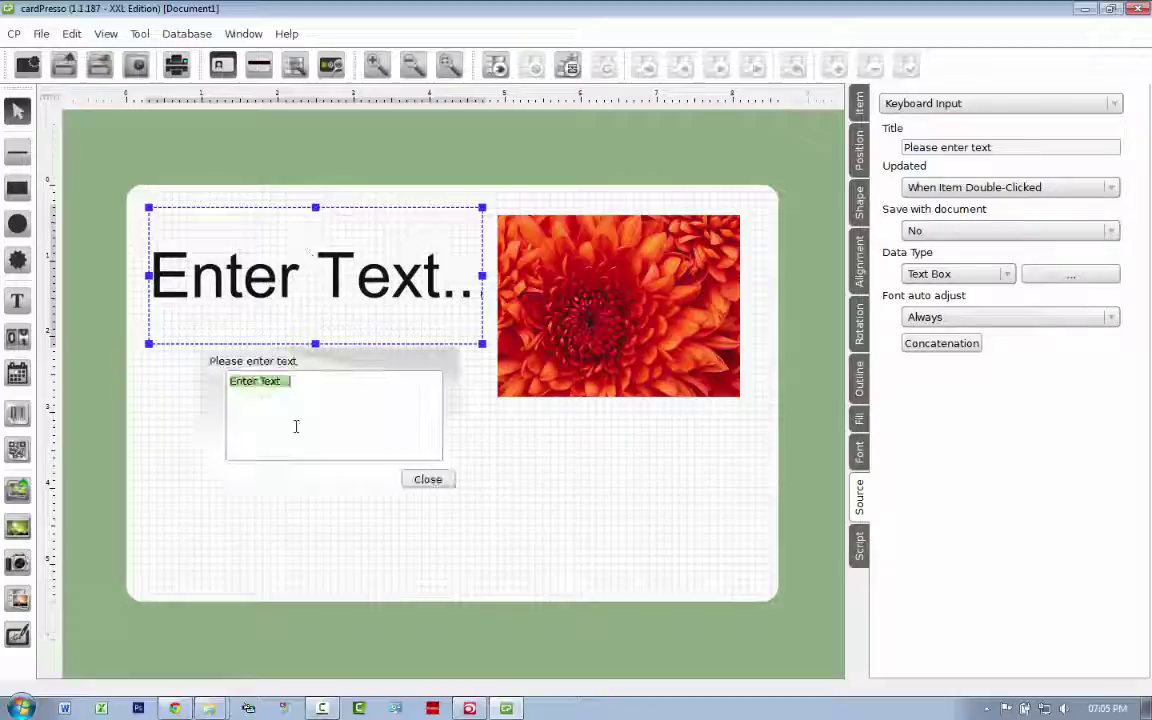
pyautogui.click(340, 434)
pyautogui.hotkey('ctrl', 'a')
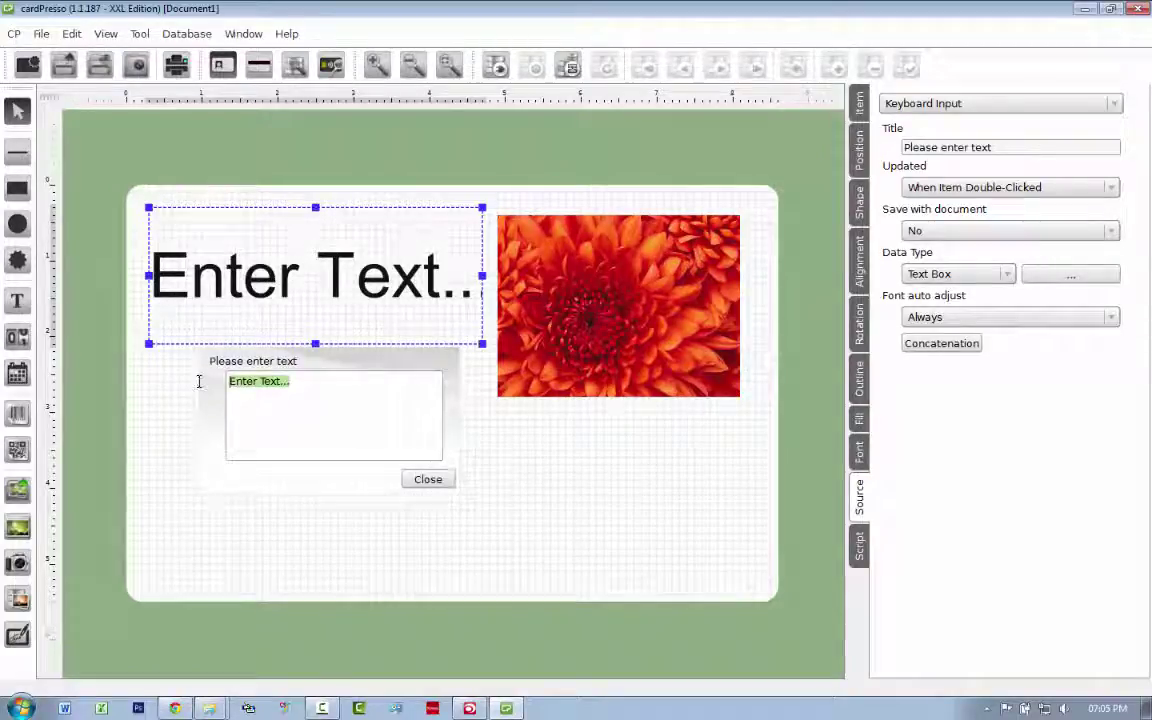
pyautogui.write('Nameasdfasdf')
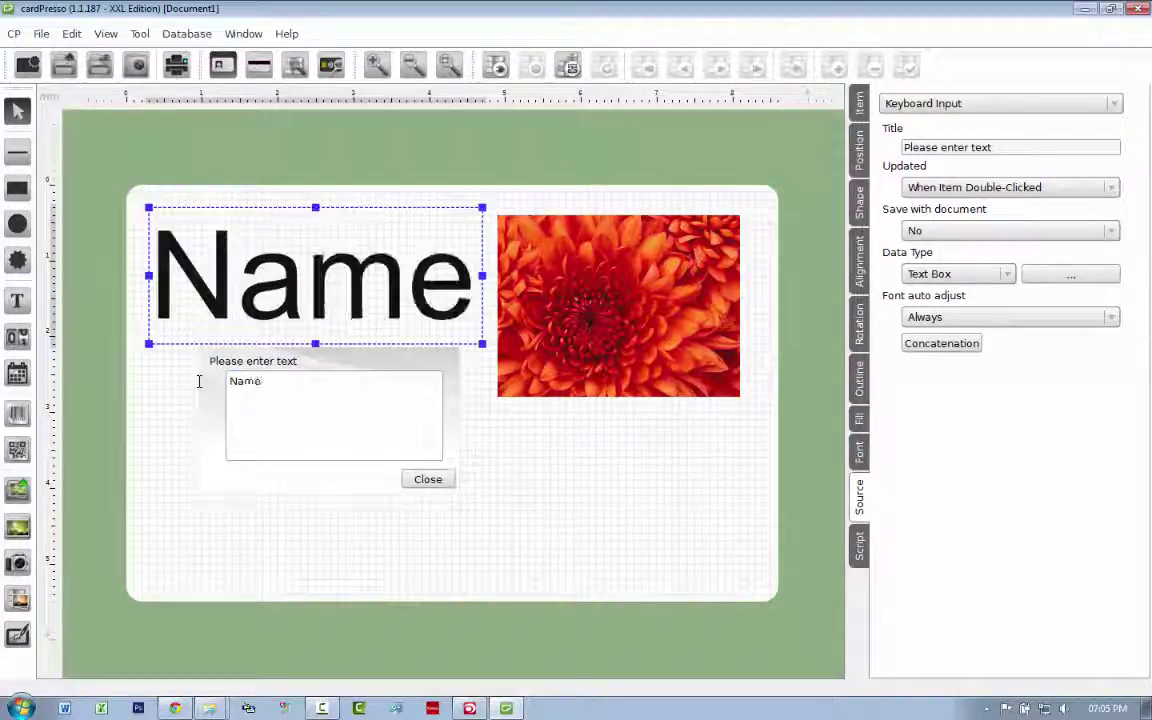
pyautogui.press('BackSpace')
pyautogui.press('BackSpace')
pyautogui.press('BackSpace')
pyautogui.press('BackSpace')
pyautogui.press('BackSpace')
pyautogui.press('BackSpace')
pyautogui.press('BackSpace')
pyautogui.press('BackSpace')
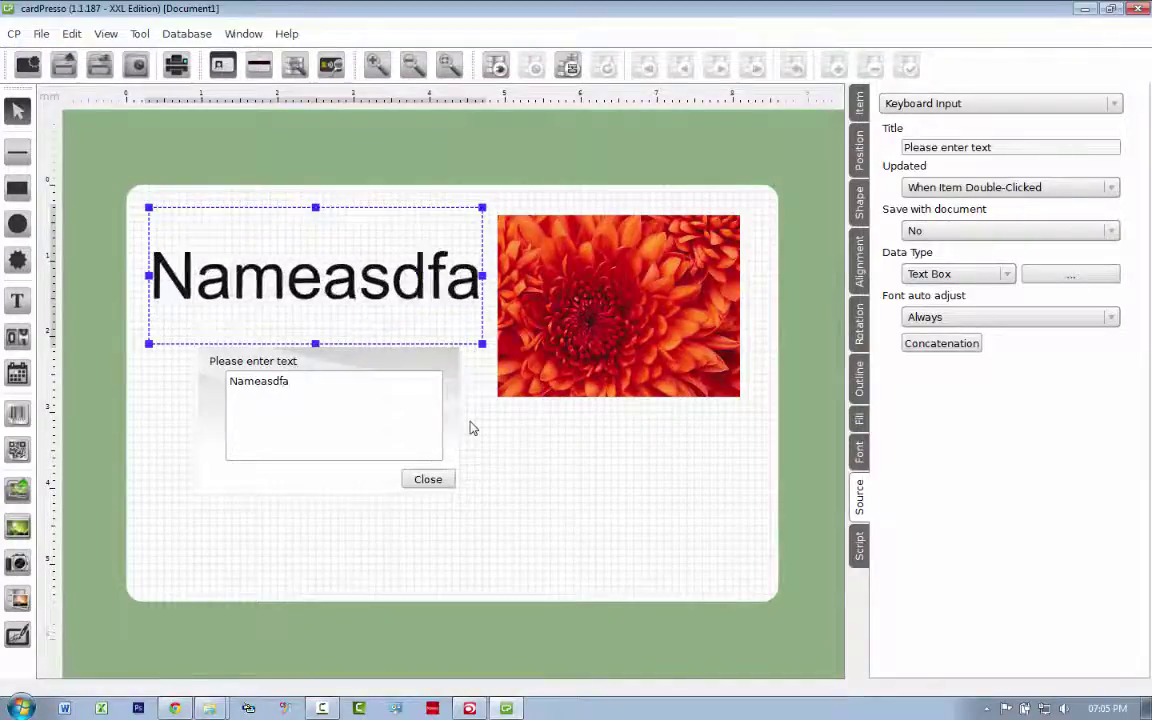
pyautogui.click(428, 480)
pyautogui.moveTo(315, 345); pyautogui.dragTo(313, 281)
pyautogui.moveTo(482, 241)
pyautogui.mouseDown()
pyautogui.moveTo(367, 242)
pyautogui.moveTo(459, 241)
pyautogui.mouseUp()
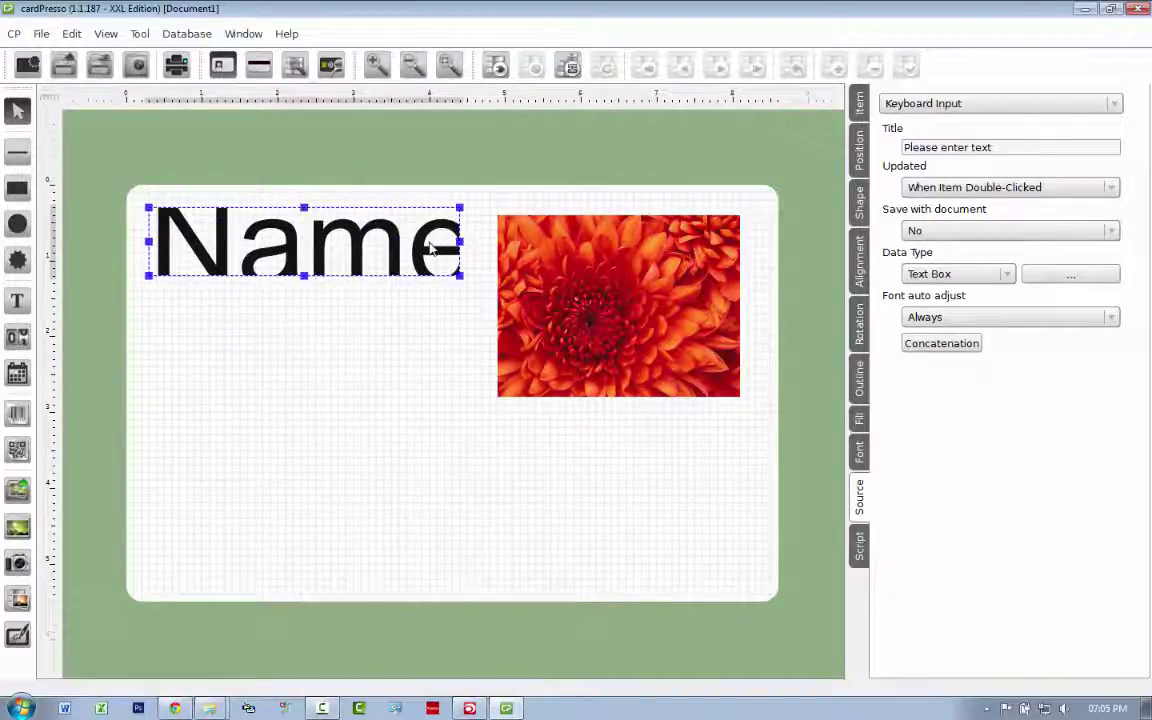
pyautogui.doubleClick(430, 249)
pyautogui.click(424, 418)
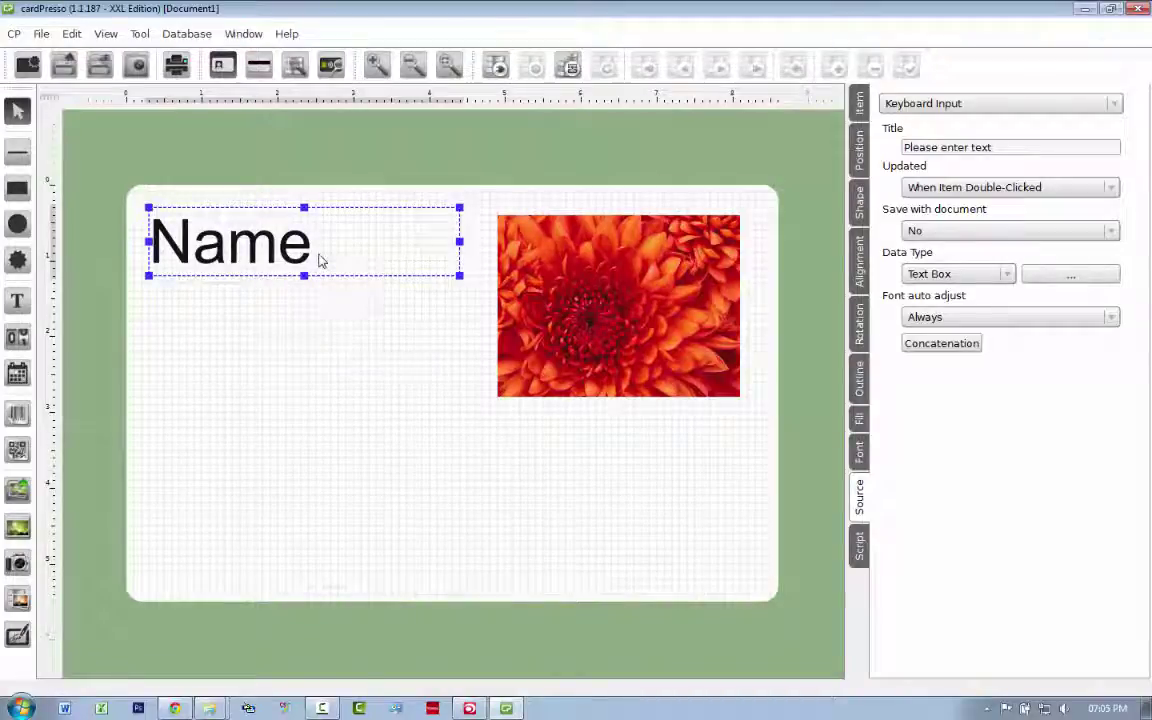
# Duplicate the Name box below it and change its text to 'Surname'.
pyautogui.hotkey('ctrl', 'c')
pyautogui.hotkey('ctrl', 'v')
pyautogui.moveTo(253, 262); pyautogui.dragTo(237, 310)
pyautogui.doubleClick(242, 313)
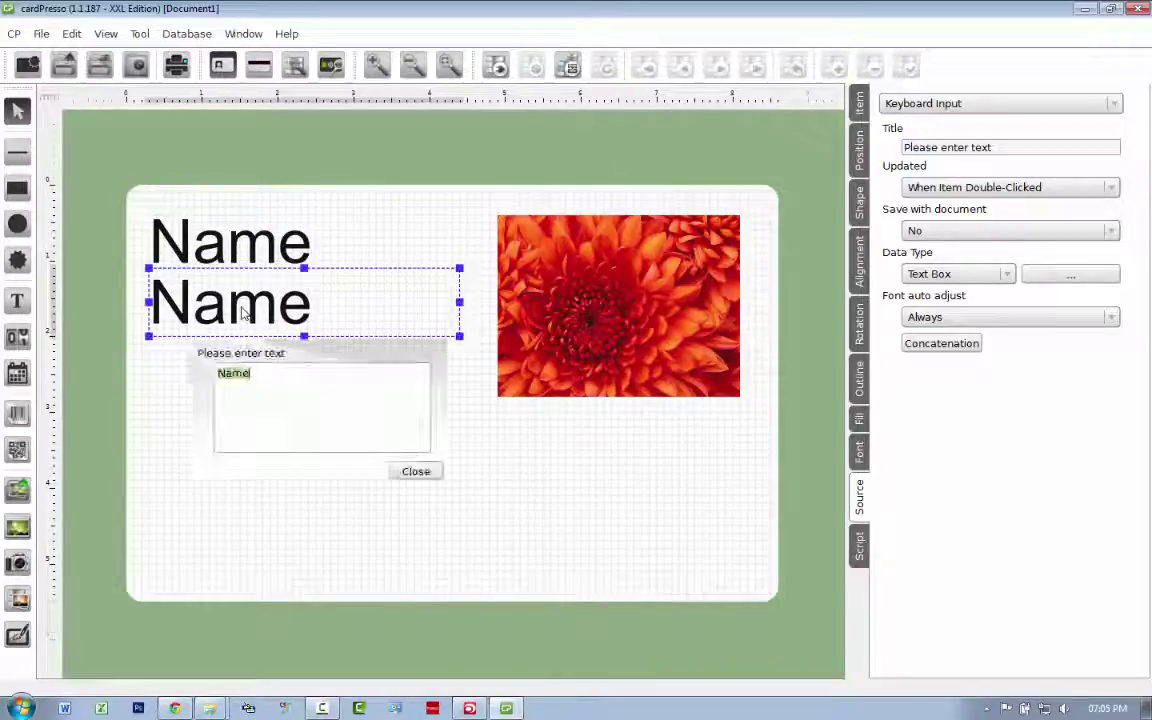
pyautogui.write('urname')
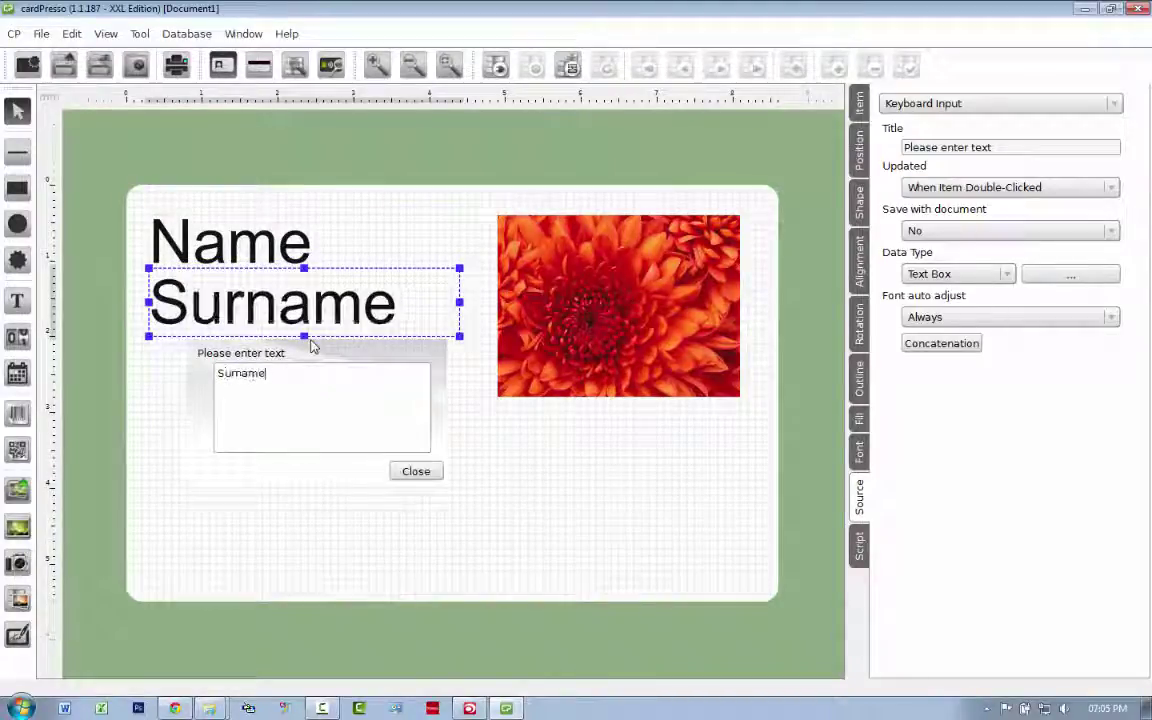
pyautogui.click(414, 472)
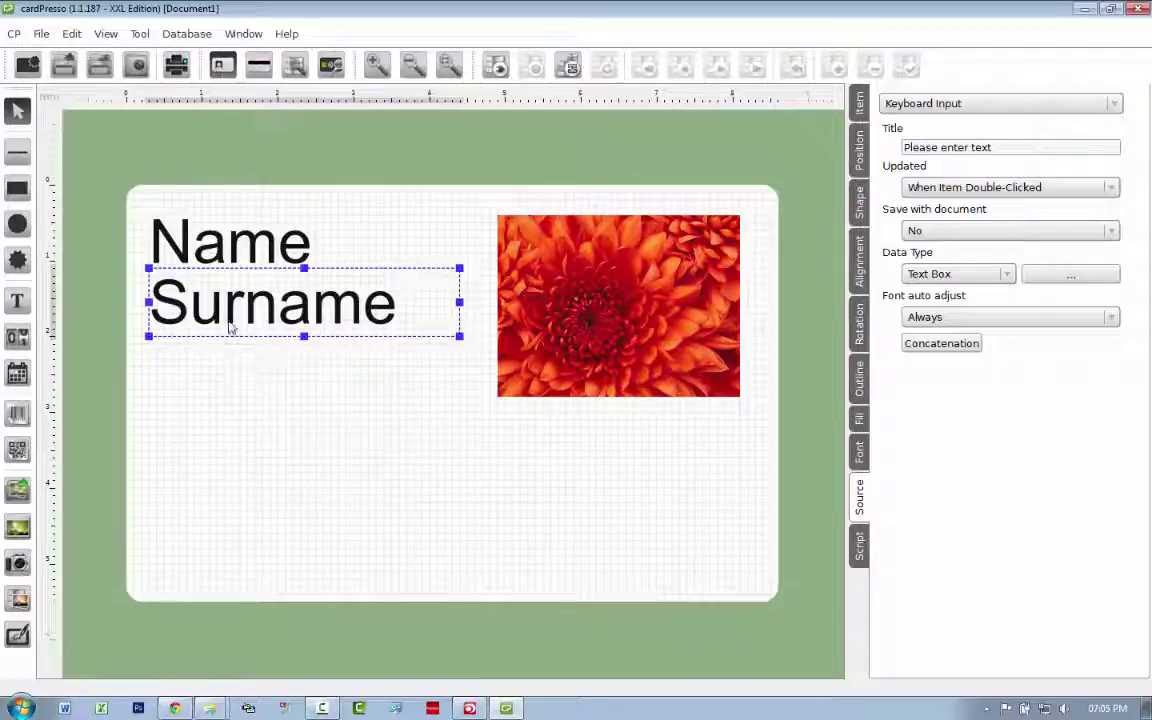
# Draw a Code 128 barcode and place it at the card's lower right.
pyautogui.click(244, 424)
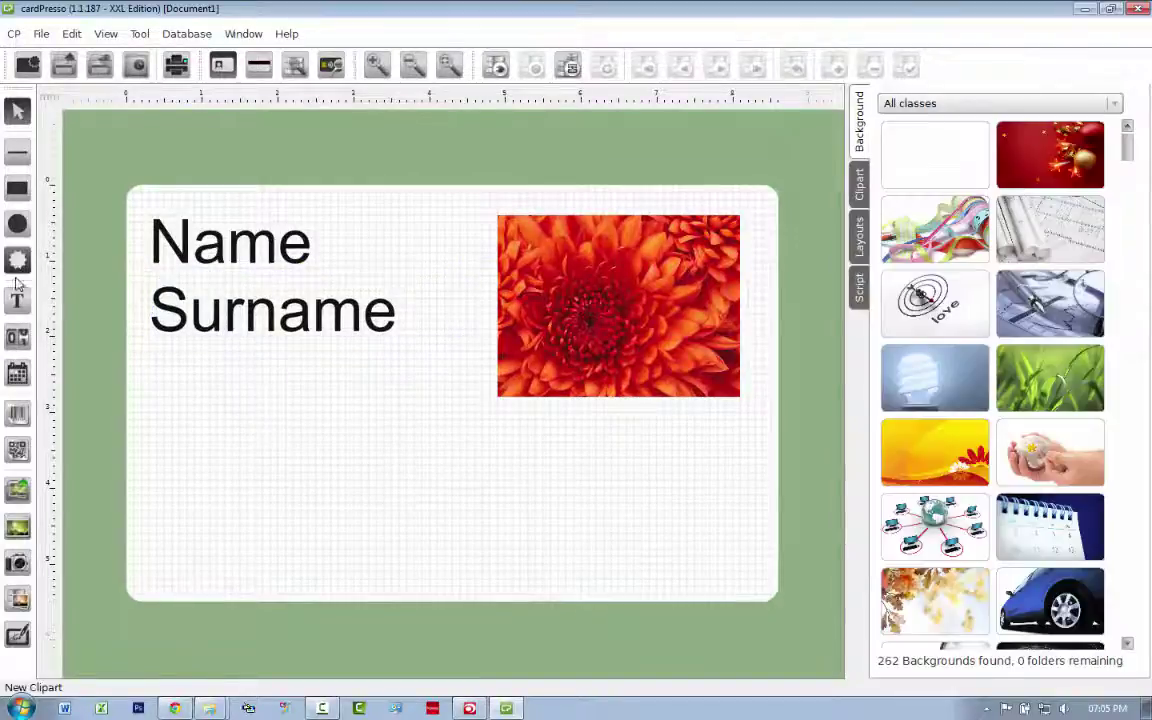
pyautogui.click(16, 412)
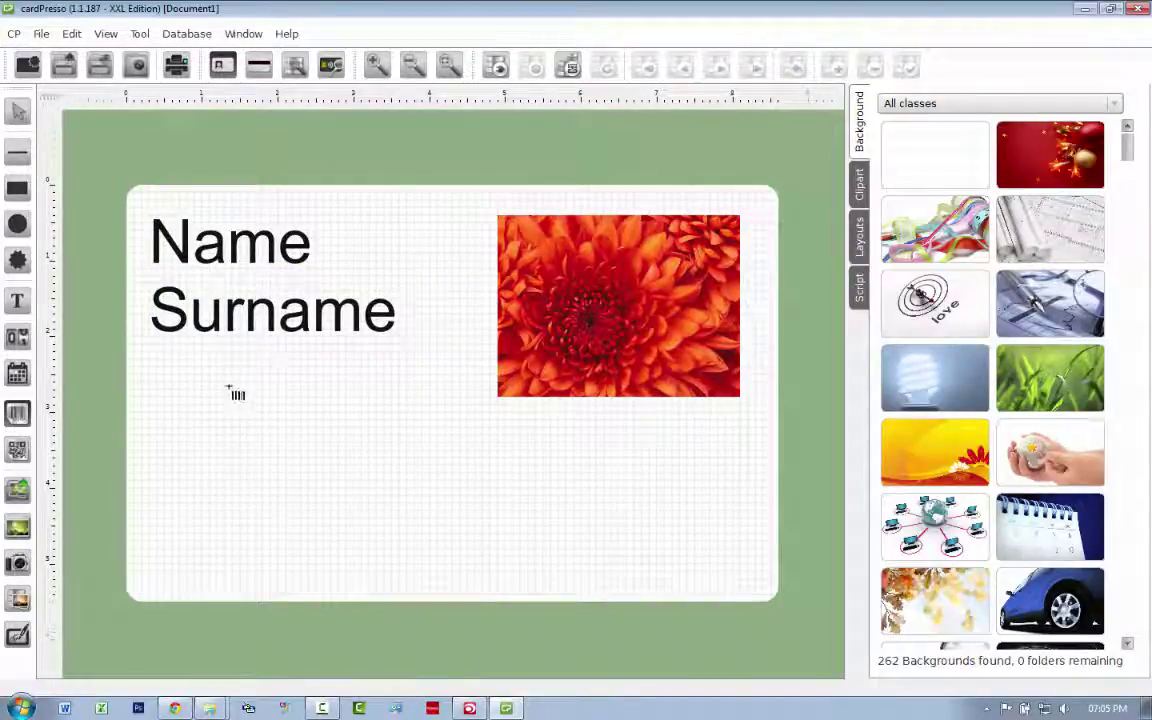
pyautogui.moveTo(142, 368)
pyautogui.mouseDown()
pyautogui.moveTo(406, 510)
pyautogui.moveTo(483, 510)
pyautogui.mouseUp()
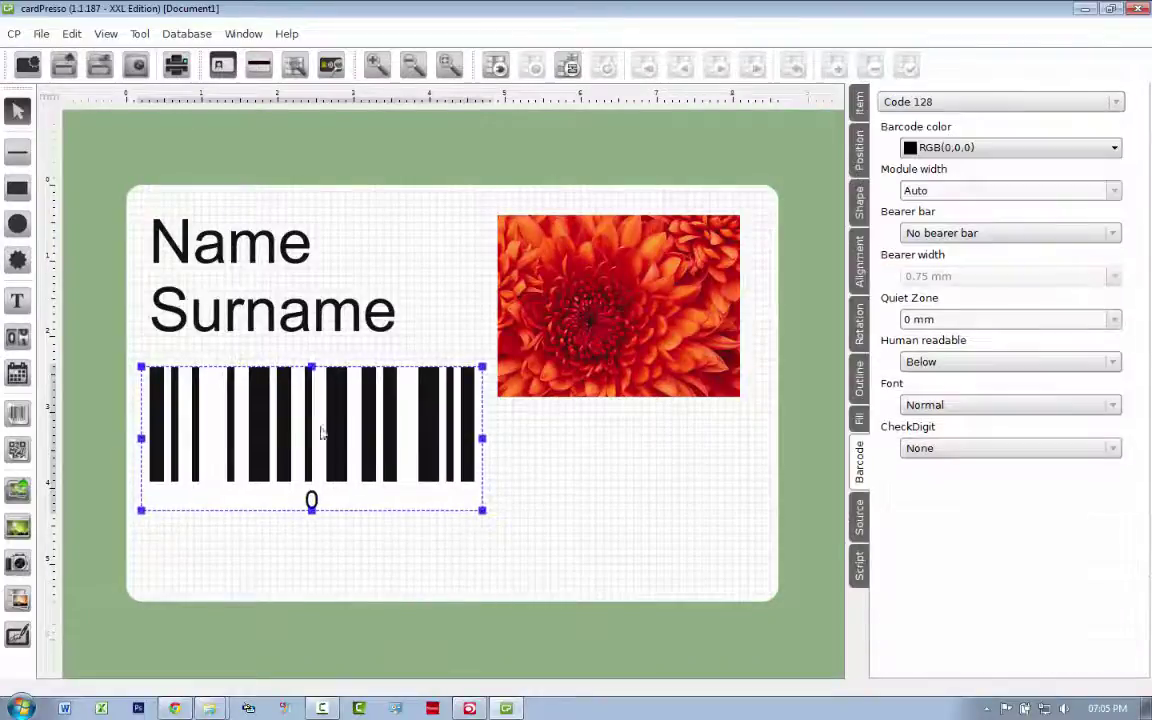
pyautogui.moveTo(336, 405); pyautogui.dragTo(601, 465)
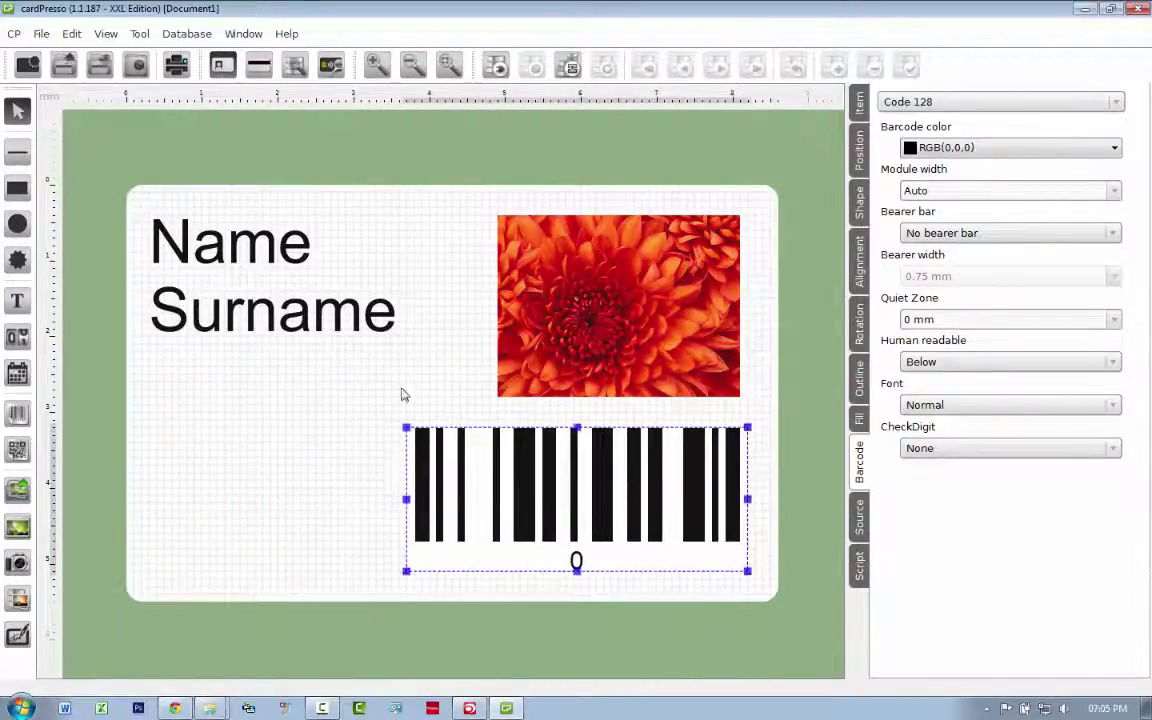
pyautogui.click(220, 471)
# Draw a QR code and position it just left of the barcode.
pyautogui.click(17, 449)
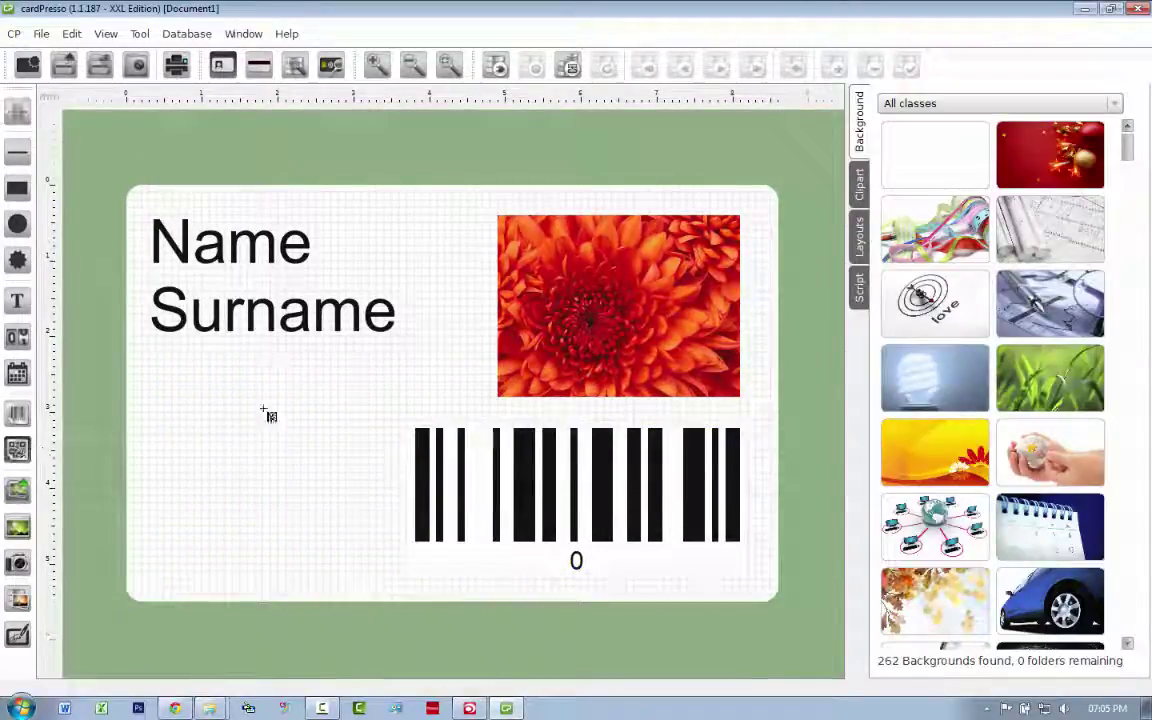
pyautogui.moveTo(163, 427)
pyautogui.mouseDown()
pyautogui.moveTo(226, 460)
pyautogui.moveTo(310, 566)
pyautogui.mouseUp()
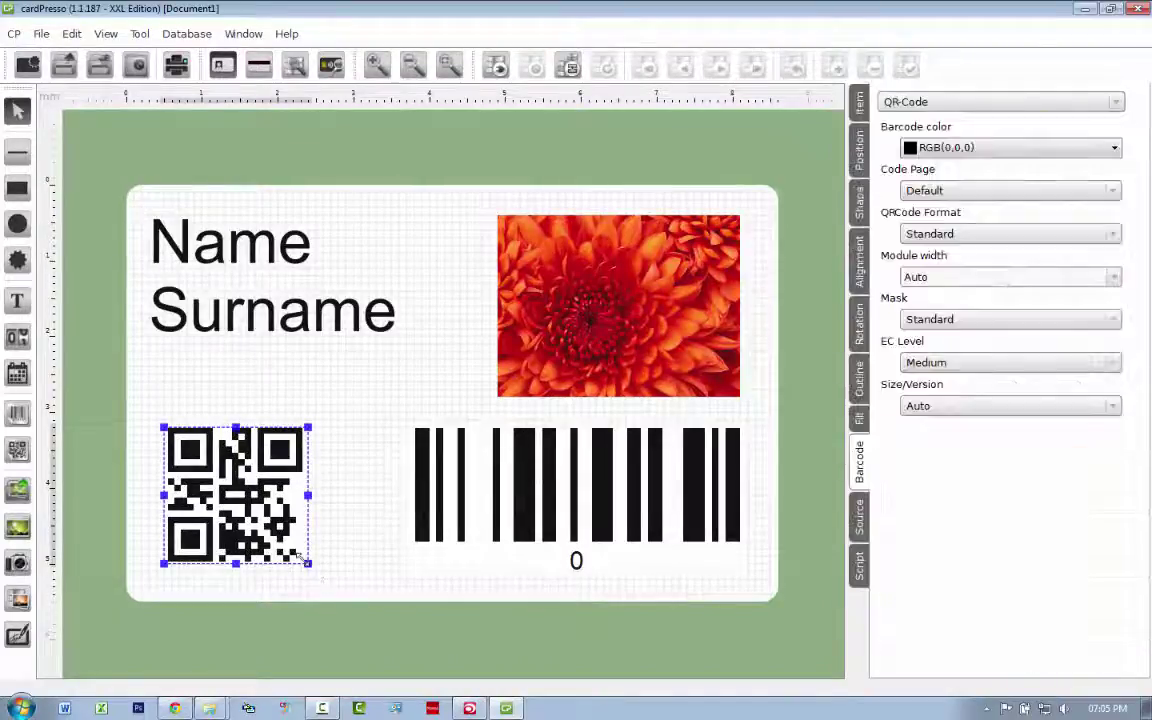
pyautogui.moveTo(223, 521); pyautogui.dragTo(301, 533)
pyautogui.rightClick(303, 531)
pyautogui.click(517, 465)
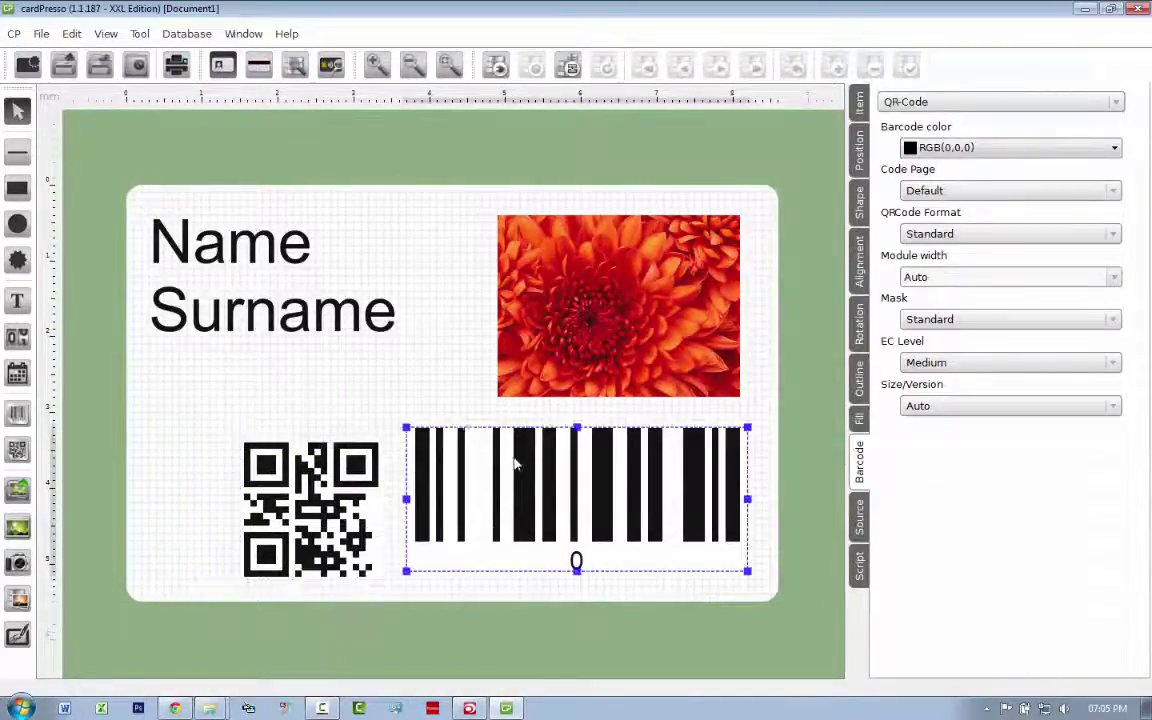
pyautogui.click(322, 383)
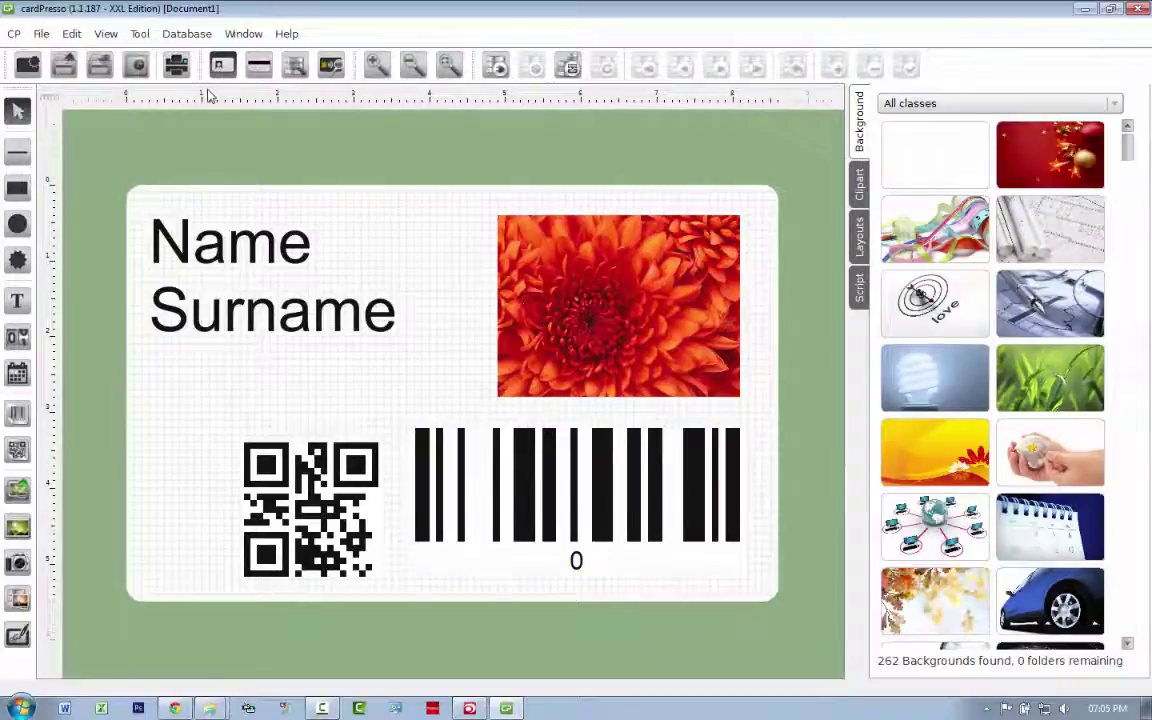
pyautogui.click(162, 62)
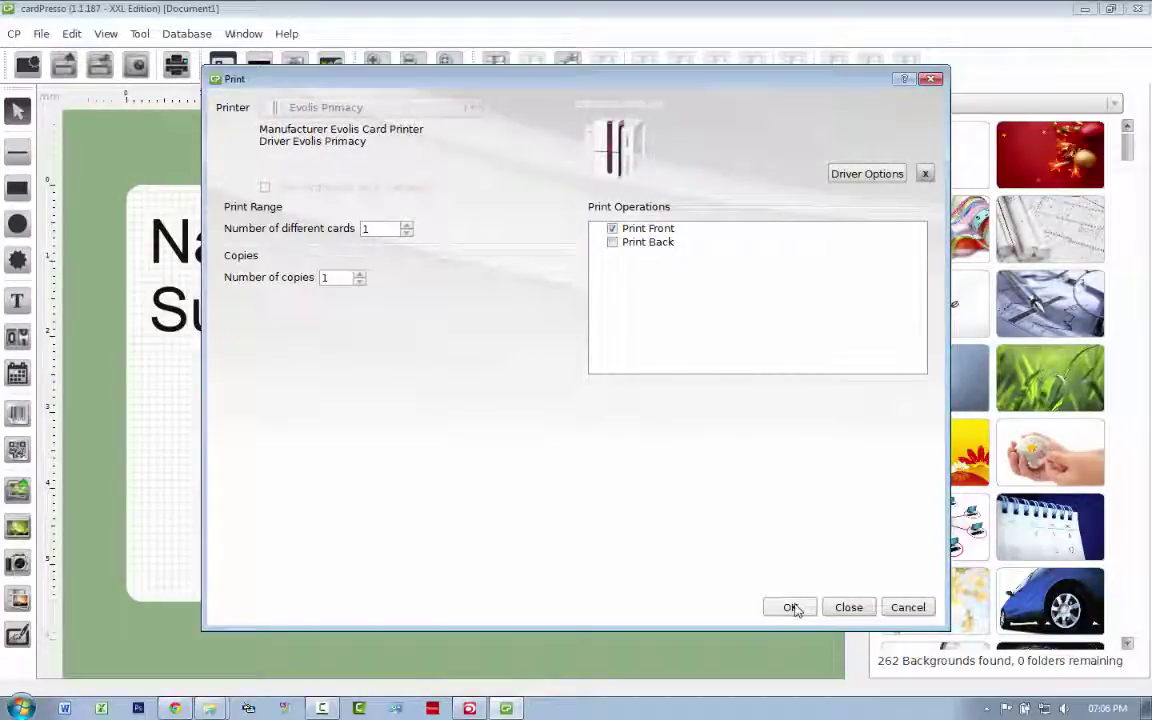
pyautogui.click(908, 607)
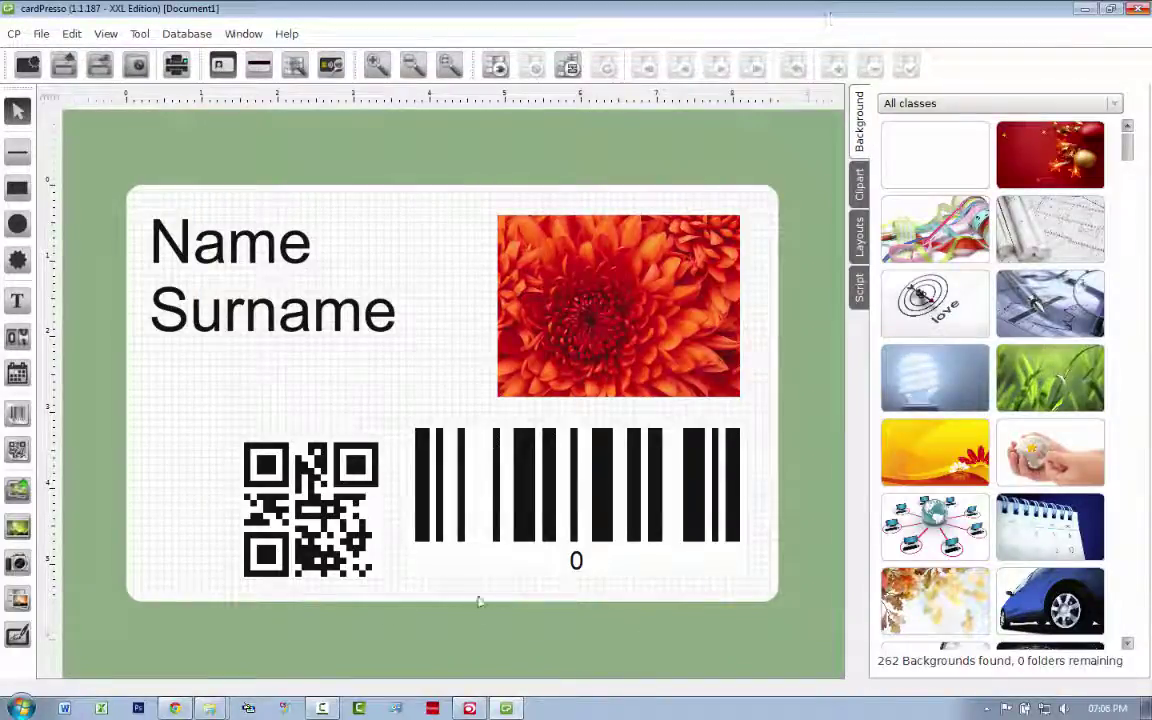
pyautogui.click(41, 33)
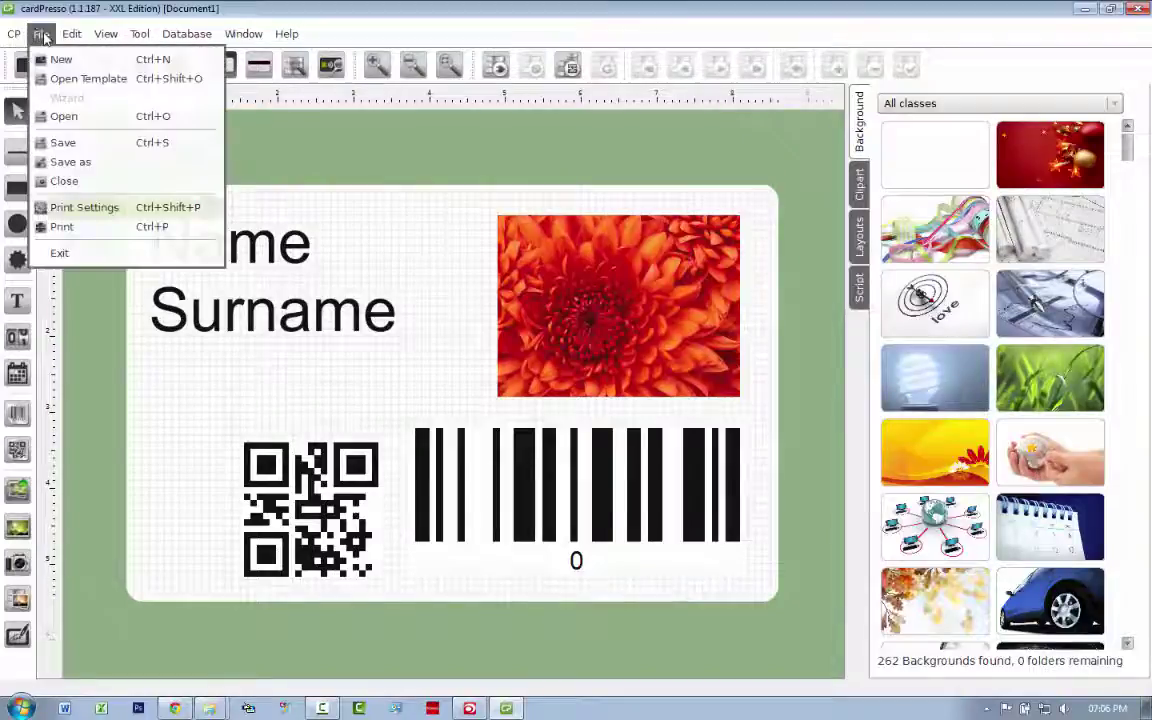
pyautogui.click(70, 162)
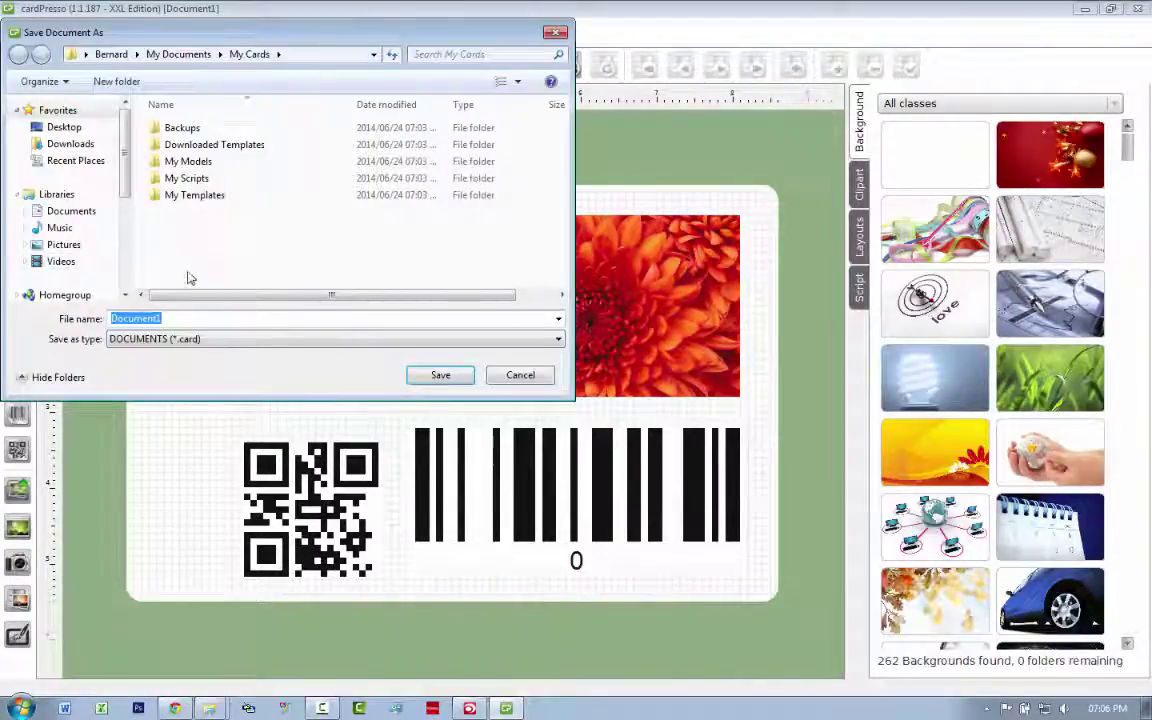
pyautogui.click(522, 377)
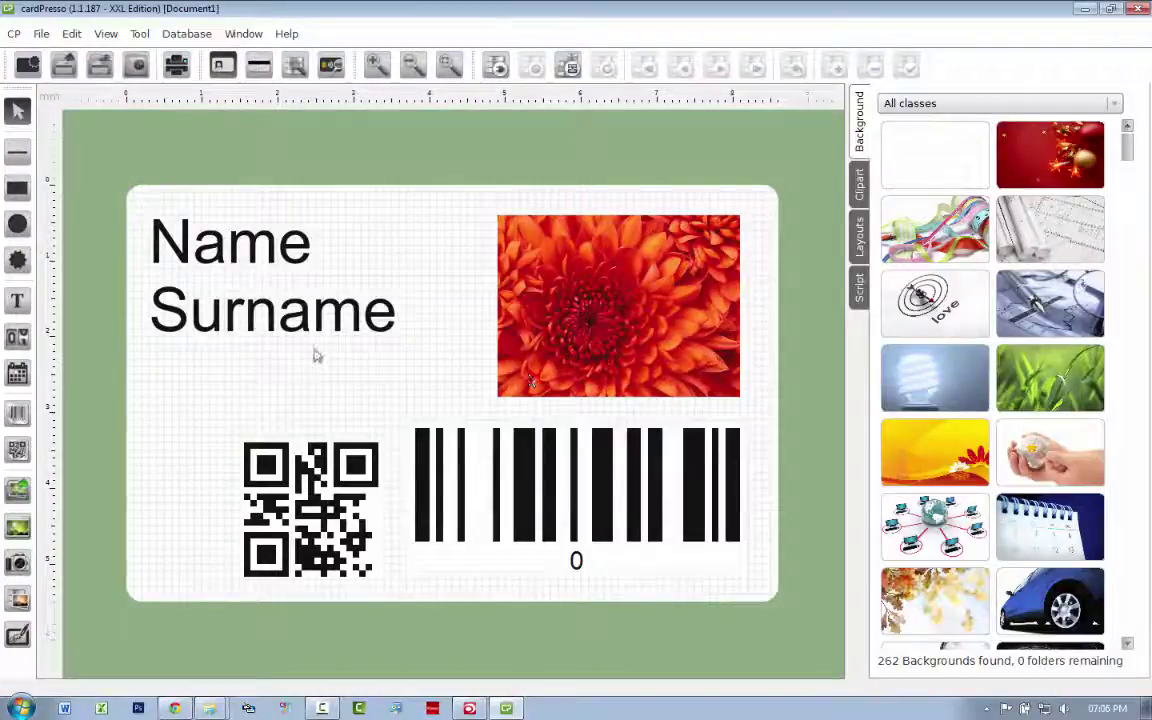